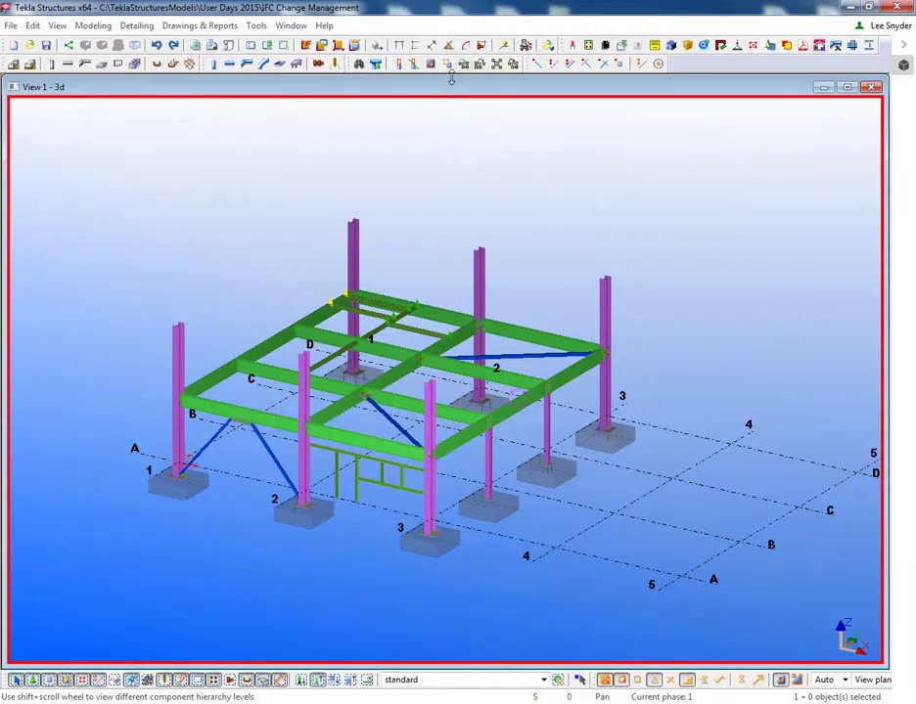
# Select the entire structural model and open the IFC export settings.
pyautogui.moveTo(84, 154); pyautogui.dragTo(664, 606)
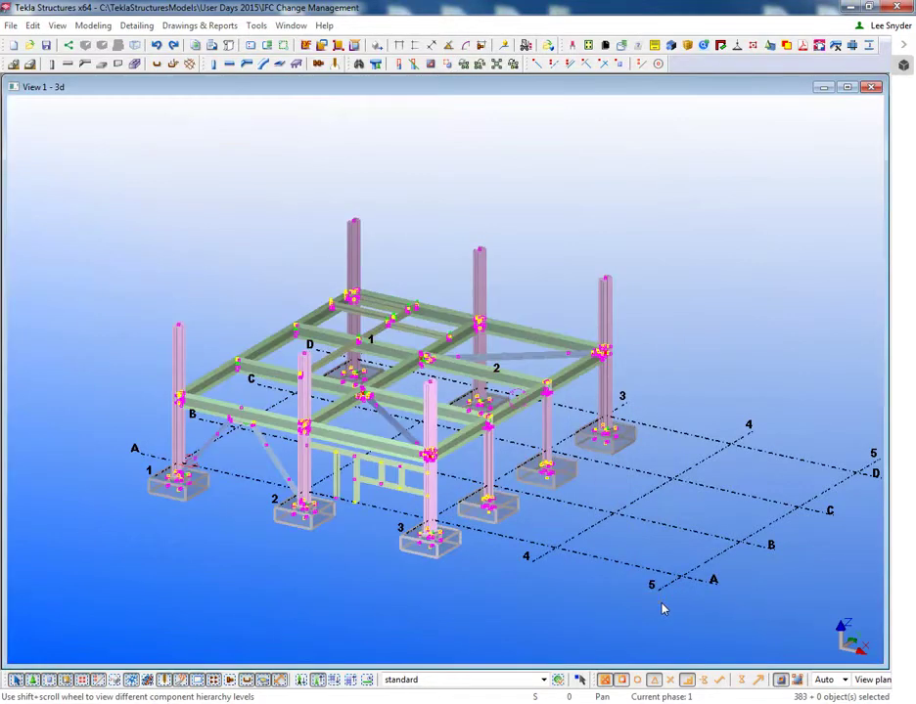
pyautogui.click(10, 26)
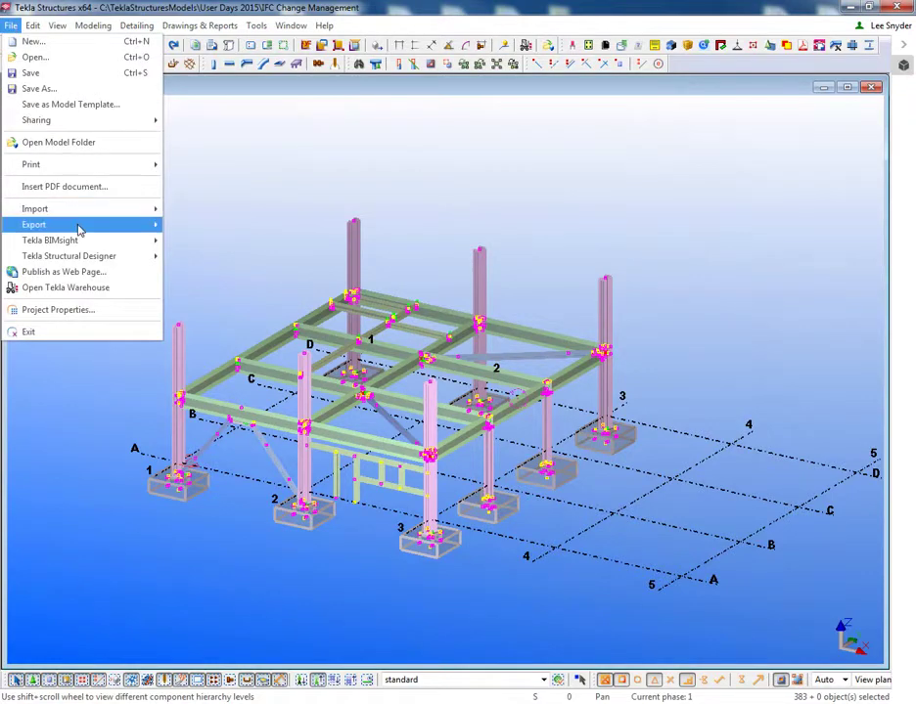
pyautogui.moveTo(77, 226)
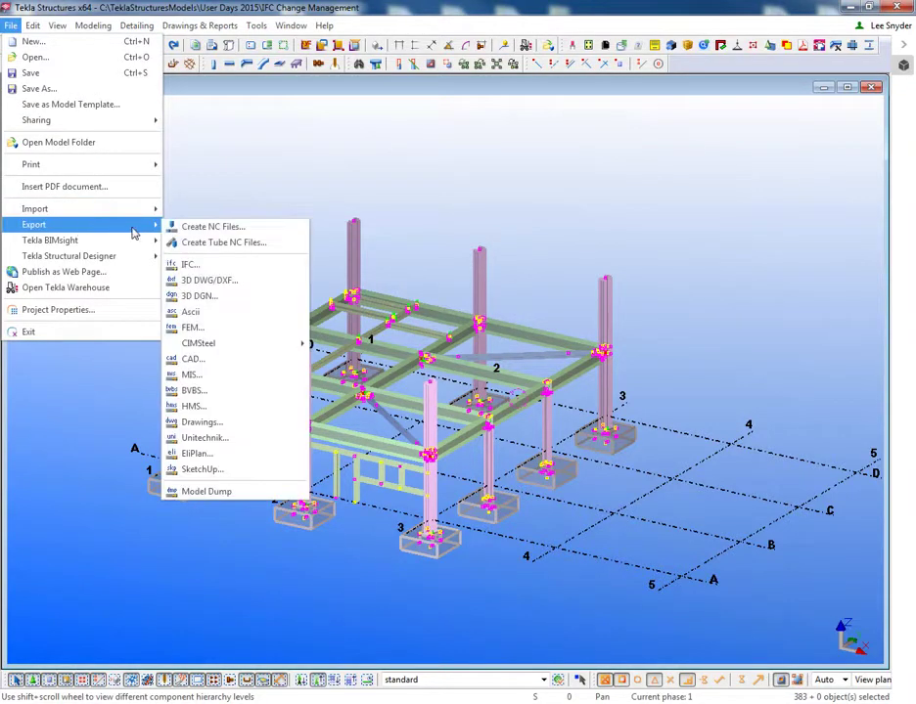
pyautogui.click(202, 265)
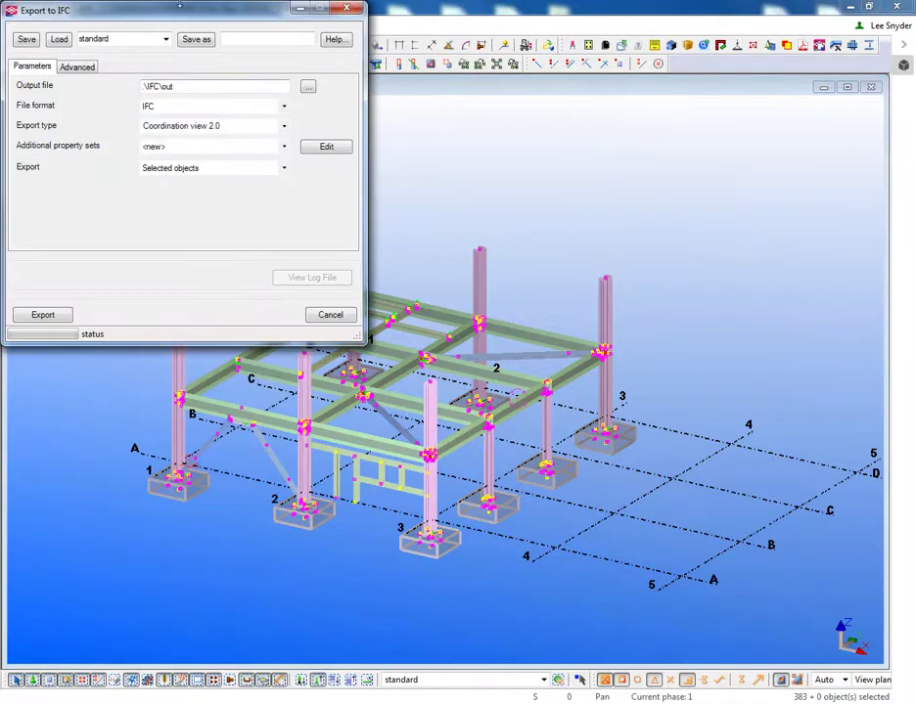
pyautogui.moveTo(193, 16); pyautogui.dragTo(436, 115)
# Set the IFC export's output file to .\IFC\original.
pyautogui.click(420, 179)
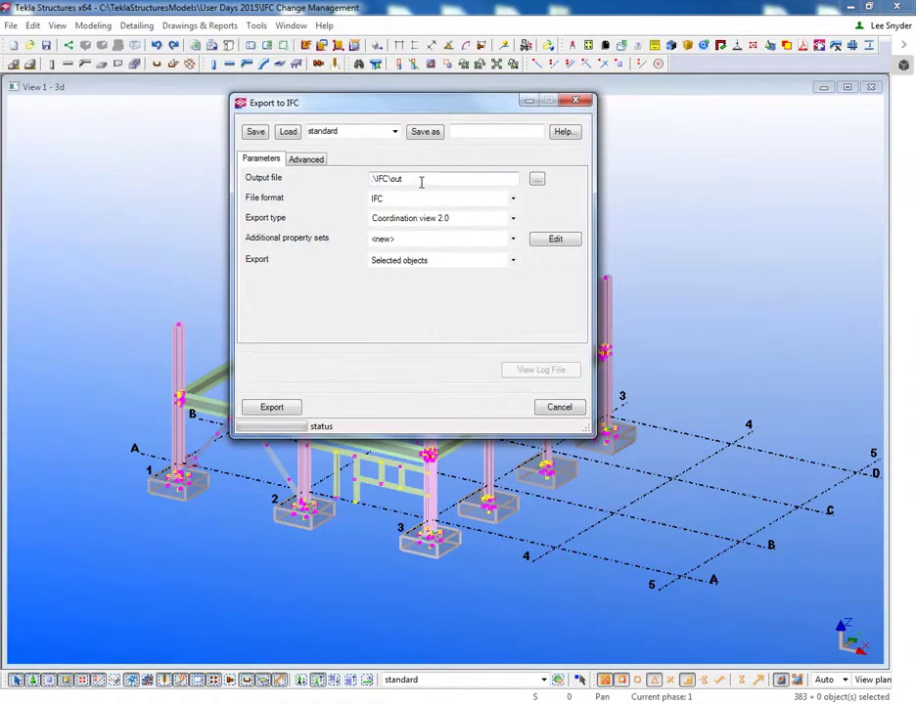
pyautogui.press('BackSpace')
pyautogui.press('BackSpace')
pyautogui.write('original')
# Examine the template and user-defined attributes offered for IfcBeam in a new property set definition, and close it without saving.
pyautogui.click(512, 240)
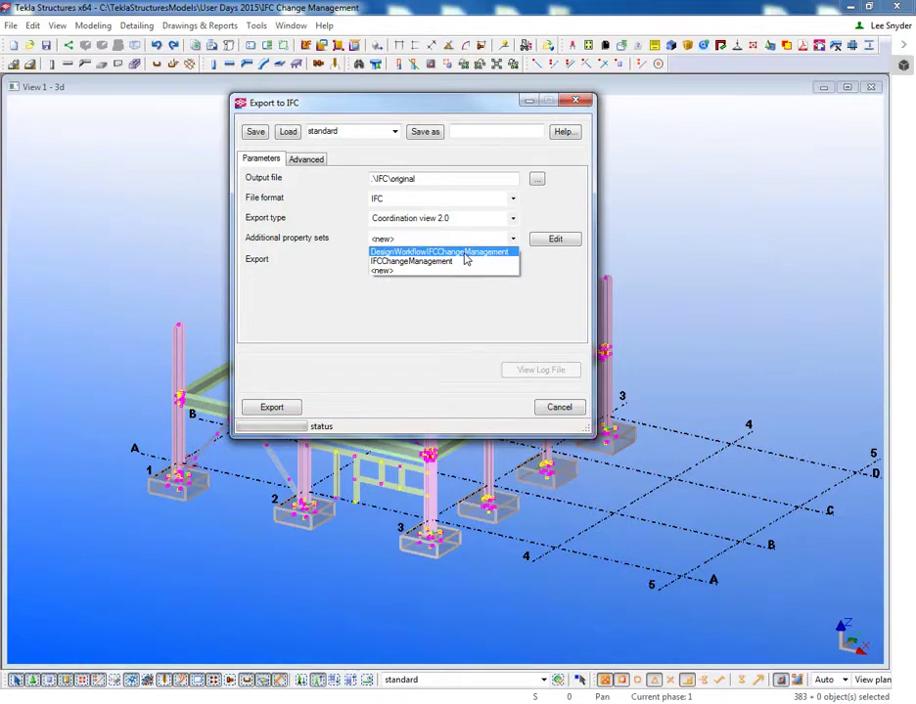
pyautogui.click(557, 241)
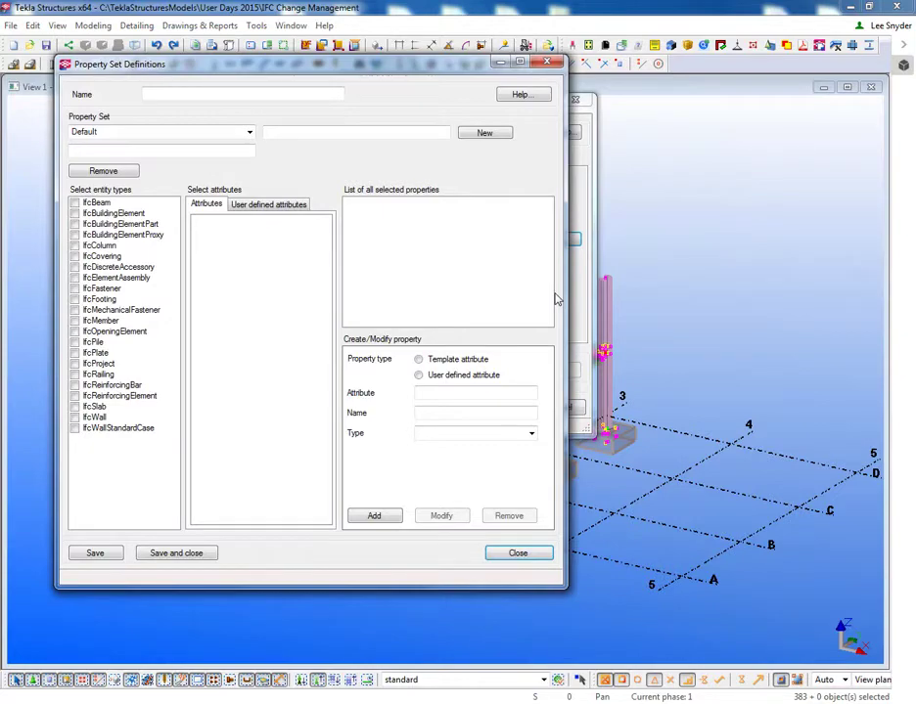
pyautogui.click(76, 203)
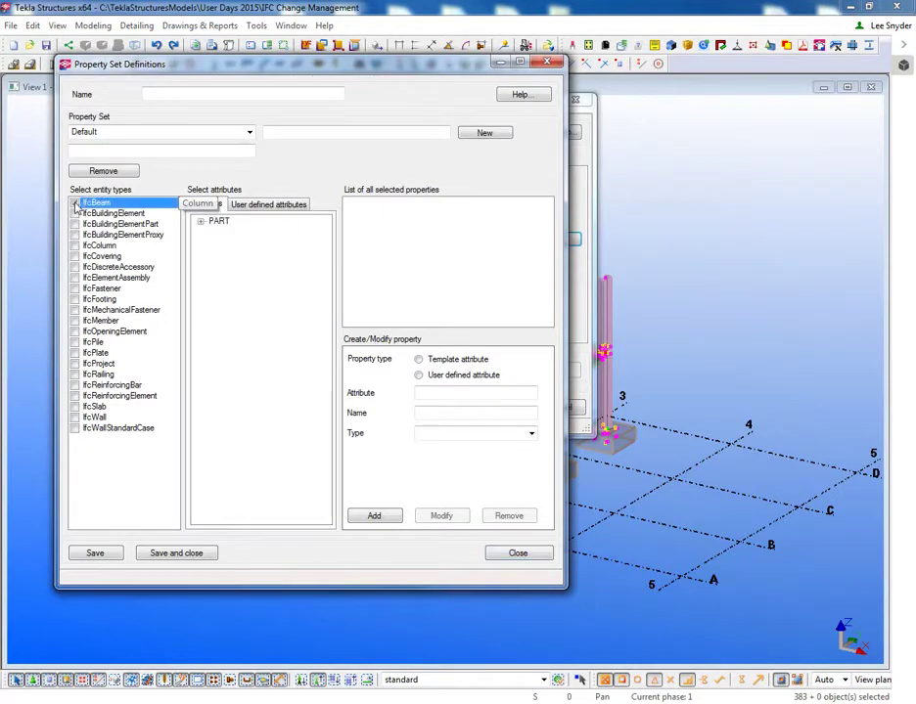
pyautogui.click(199, 222)
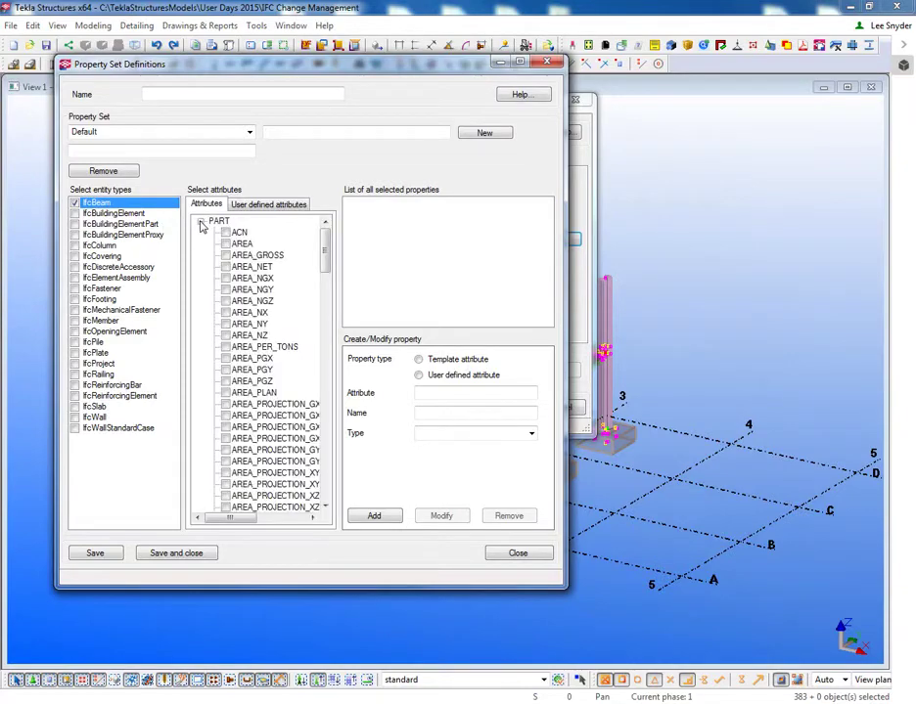
pyautogui.moveTo(326, 250)
pyautogui.mouseDown()
pyautogui.moveTo(329, 477)
pyautogui.moveTo(327, 235)
pyautogui.mouseUp()
pyautogui.click(274, 205)
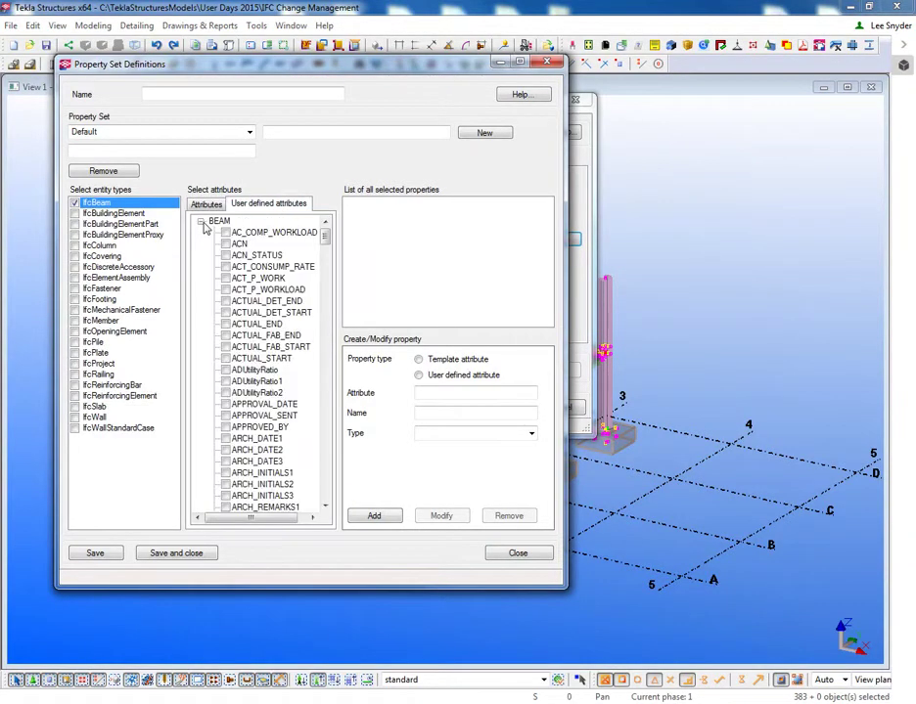
pyautogui.moveTo(325, 239); pyautogui.dragTo(334, 389)
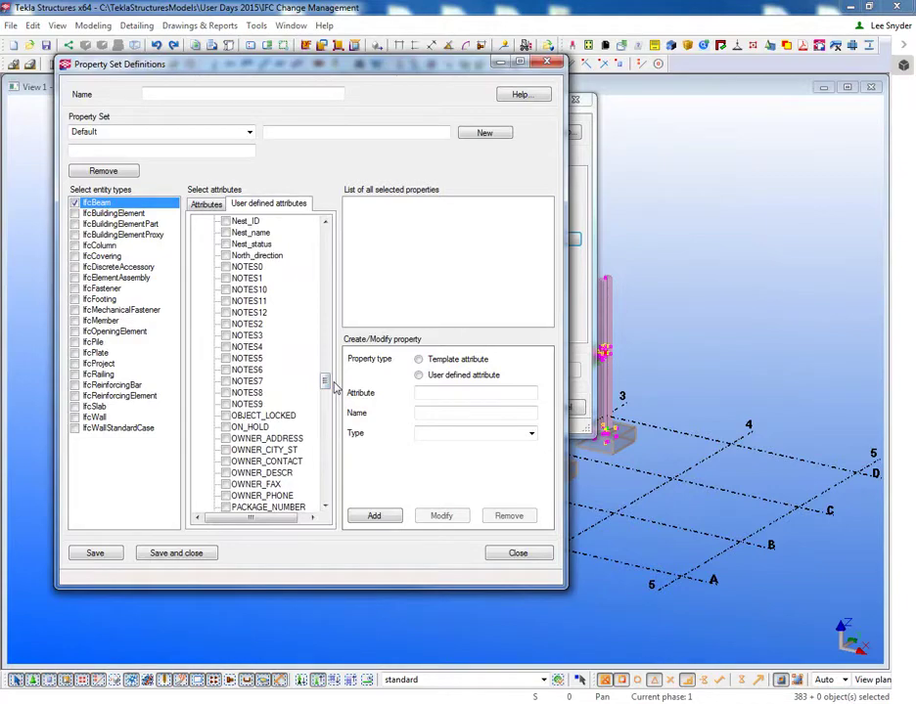
pyautogui.click(524, 557)
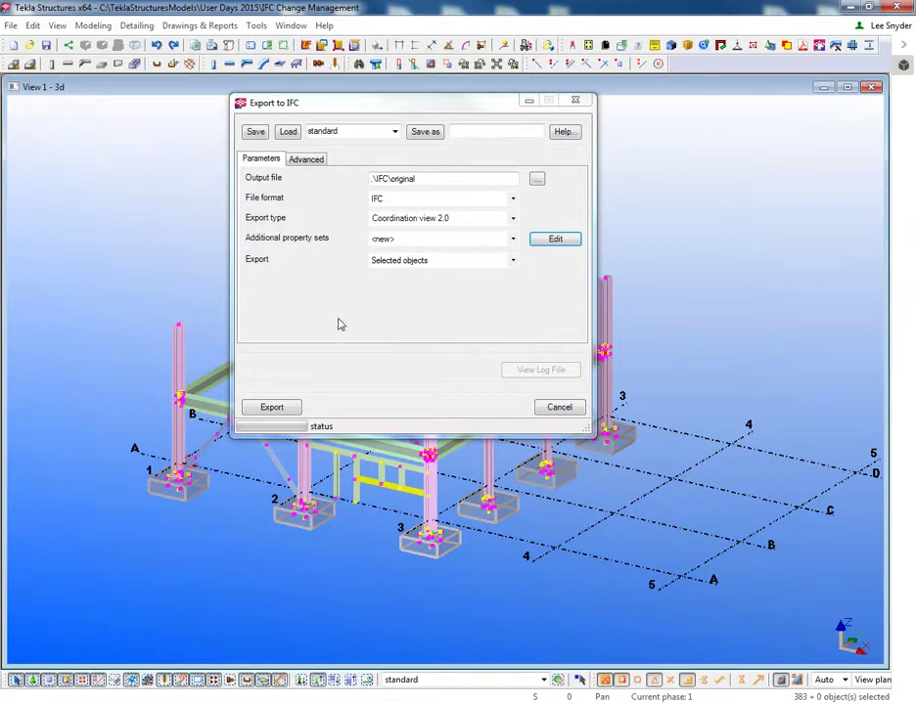
# Assign the DesignWorkflowIFCChangeManagement additional property set and exclude the grid from the exported object types.
pyautogui.click(513, 240)
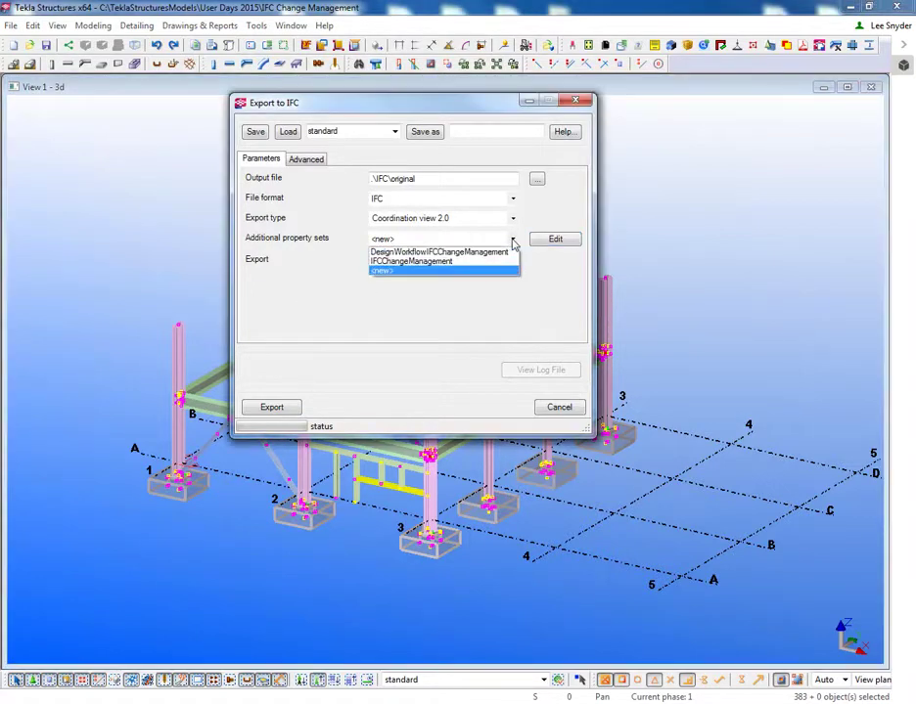
pyautogui.click(459, 254)
pyautogui.click(315, 162)
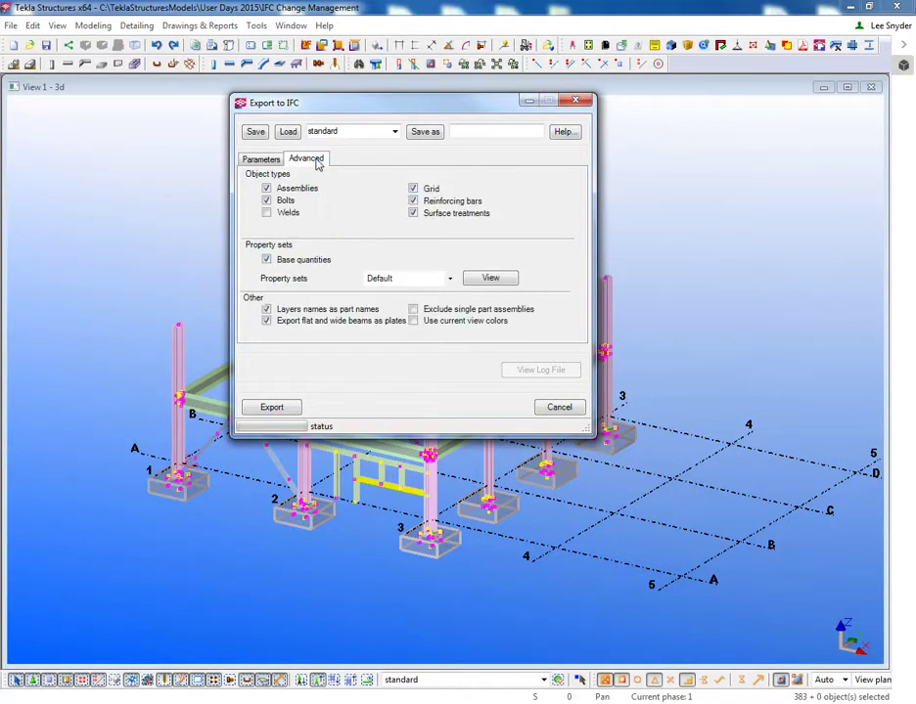
pyautogui.click(413, 188)
pyautogui.click(261, 159)
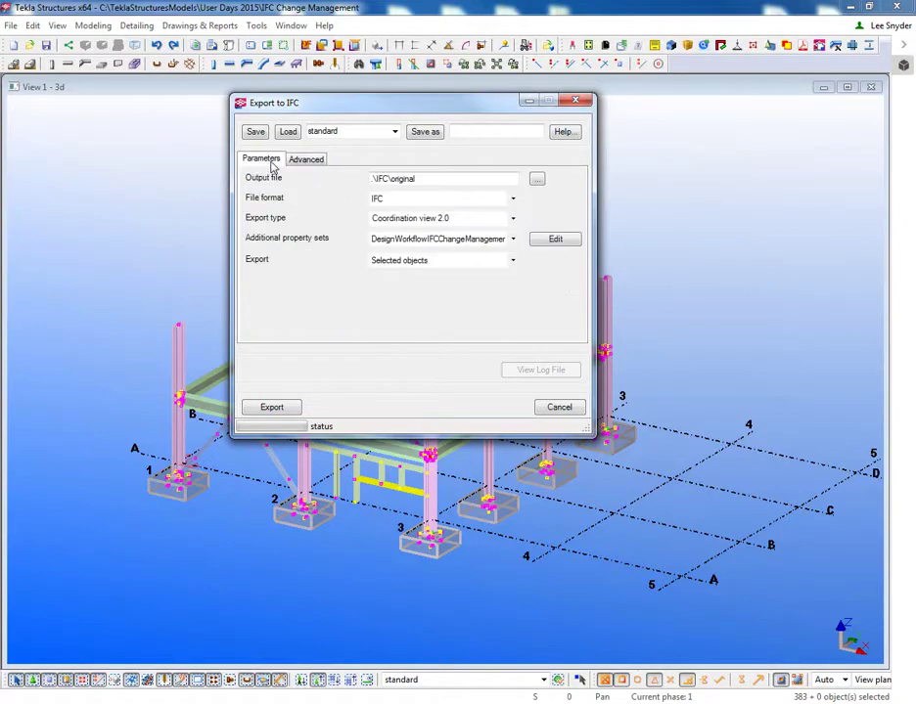
# Export the selected objects to IFC, close the export settings and clear the model selection.
pyautogui.click(278, 410)
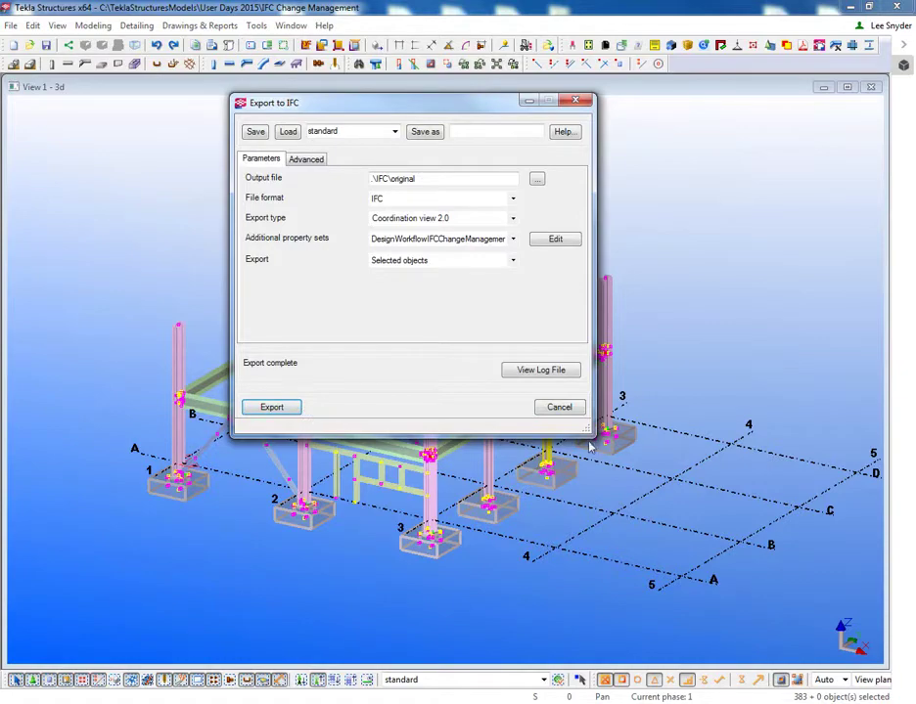
pyautogui.click(559, 408)
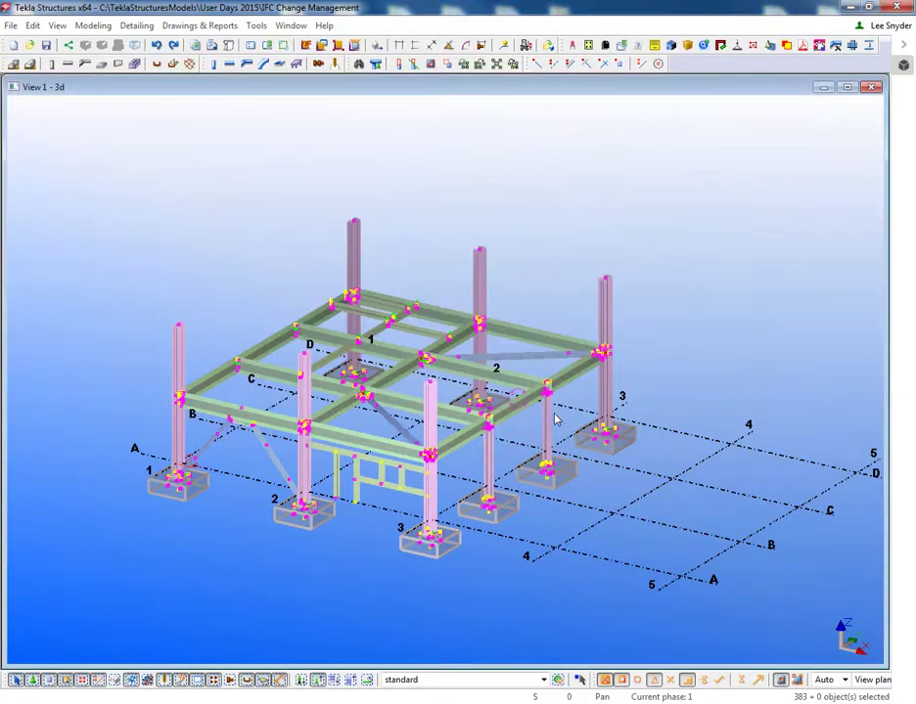
pyautogui.click(551, 308)
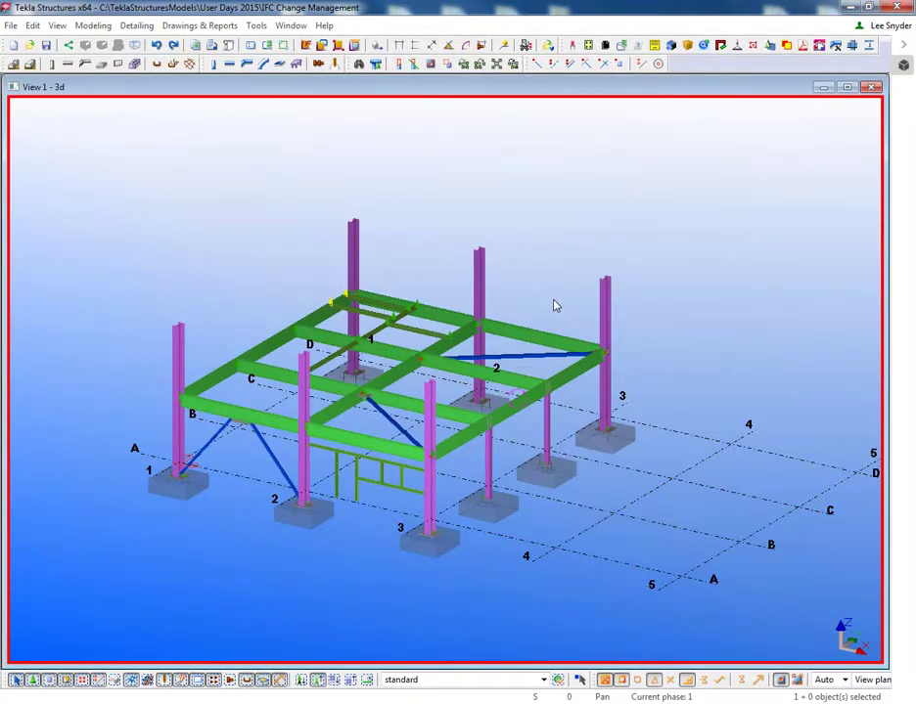
# Move the small infill beam near the column at grids 1 and D along the edge girder using a numeric location of -24.
pyautogui.moveTo(364, 381); pyautogui.dragTo(413, 411, button='middle')
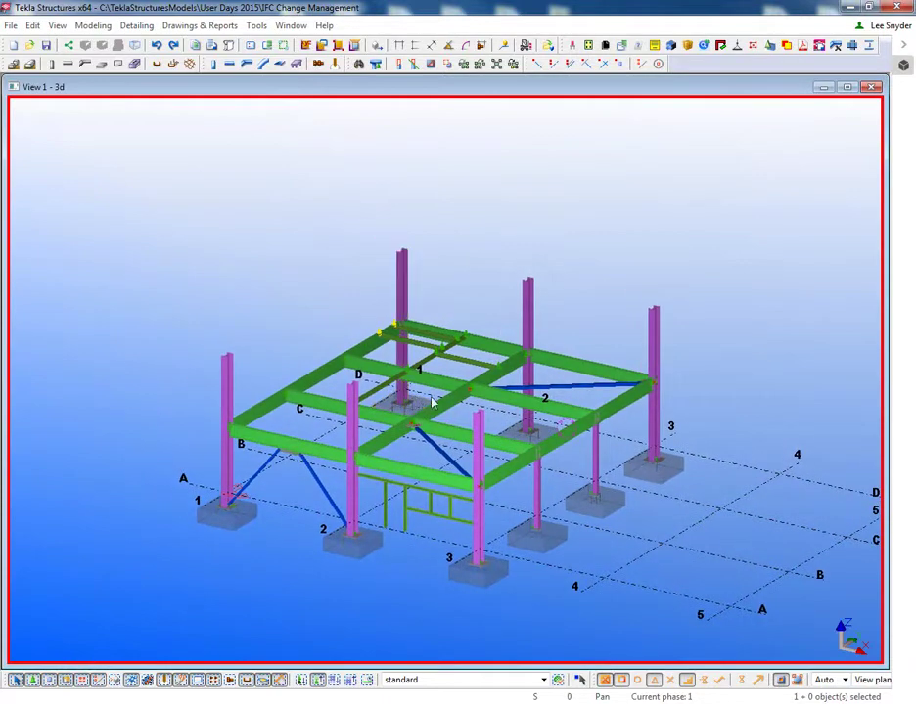
pyautogui.scroll(2, 438, 403)
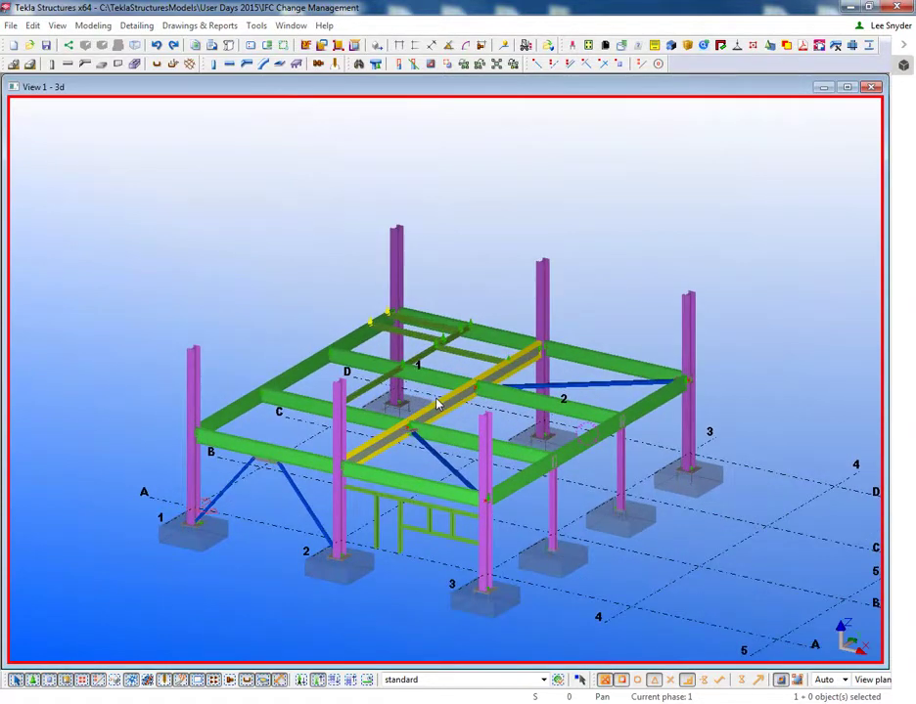
pyautogui.scroll(3, 441, 399)
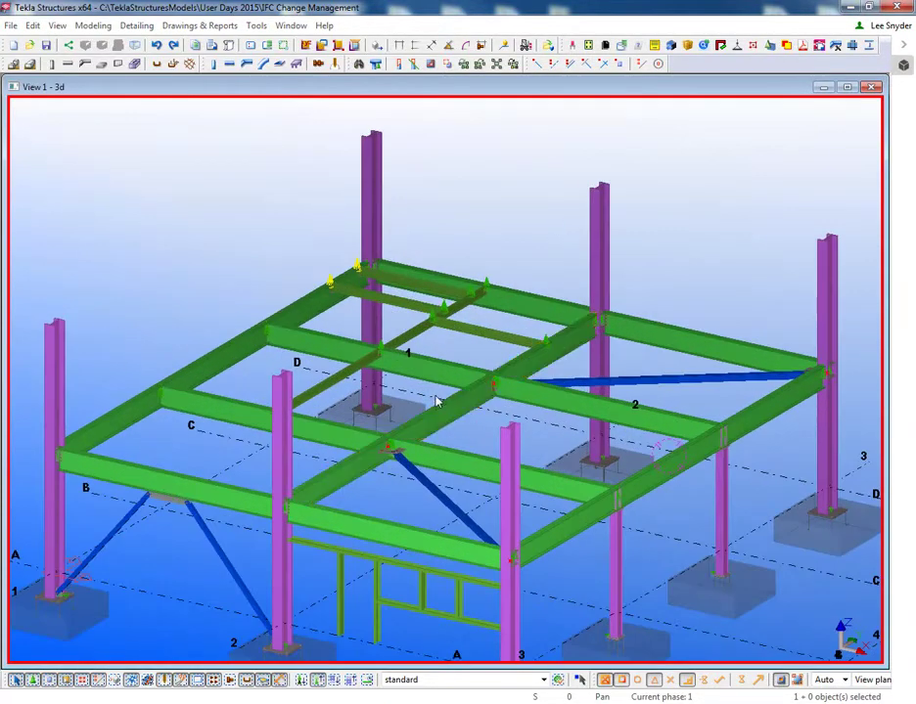
pyautogui.scroll(4, 437, 402)
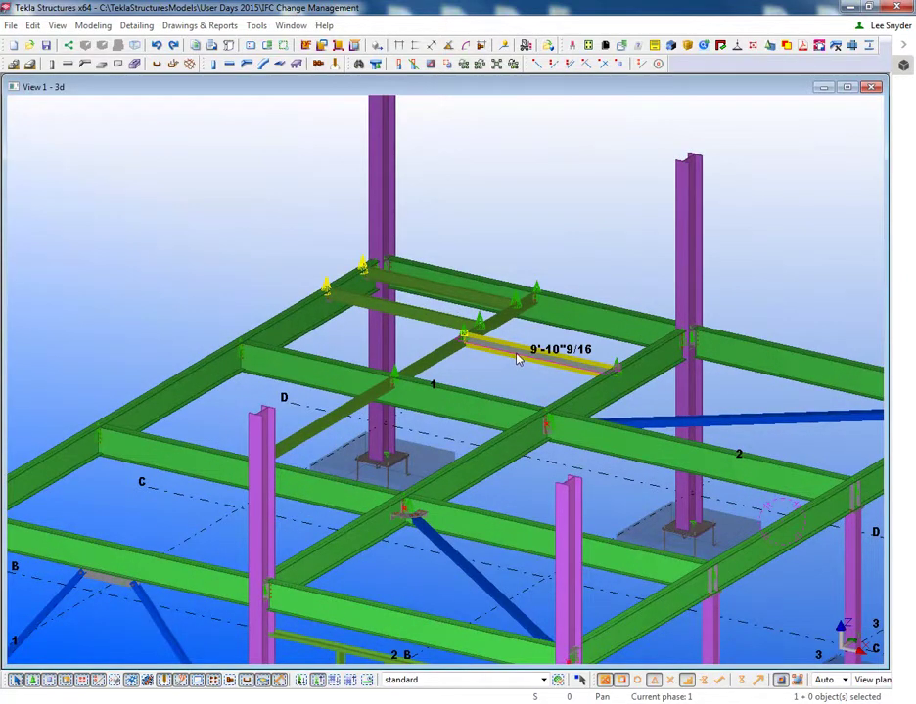
pyautogui.scroll(4, 473, 342)
pyautogui.rightClick(468, 347)
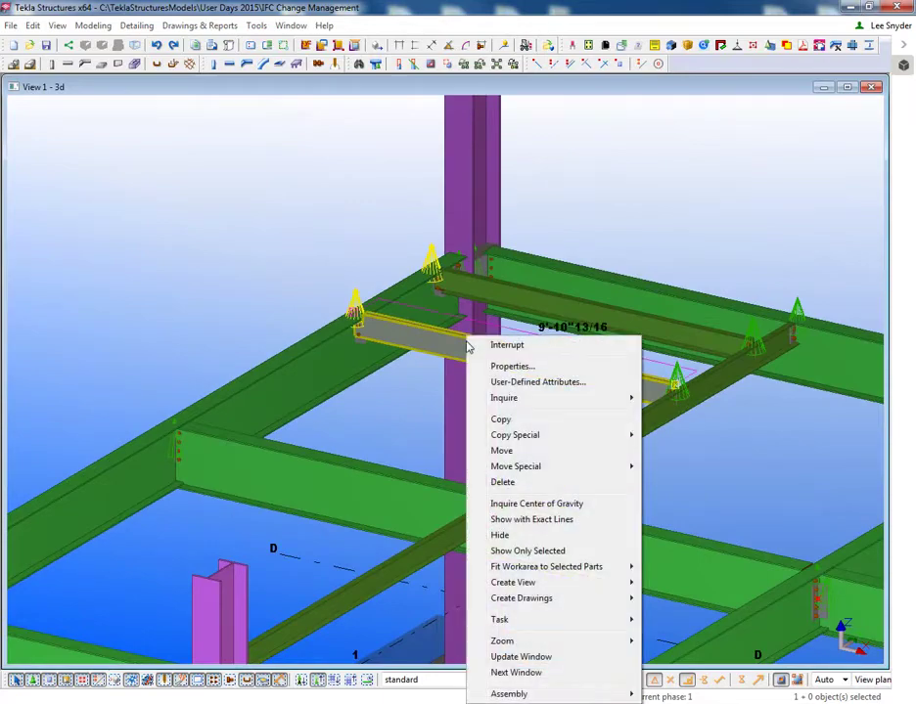
pyautogui.click(501, 450)
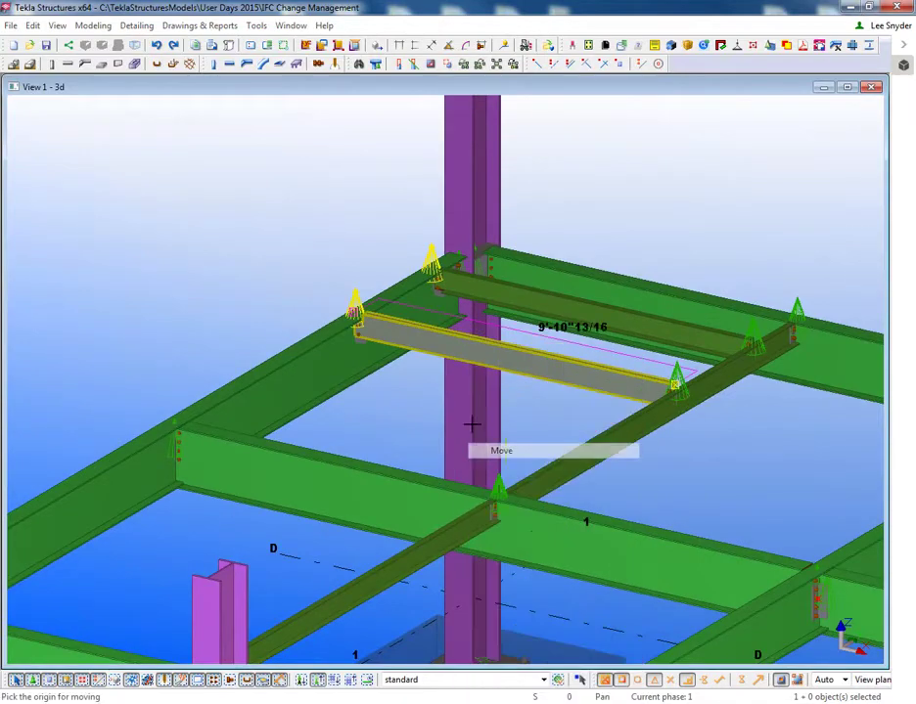
pyautogui.click(353, 313)
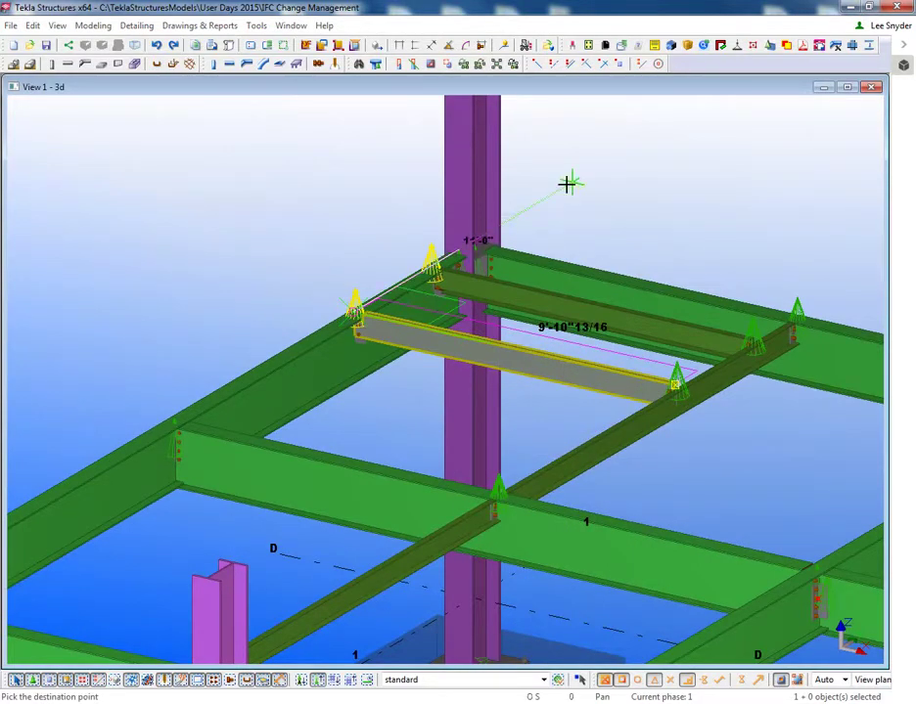
pyautogui.write('-24')
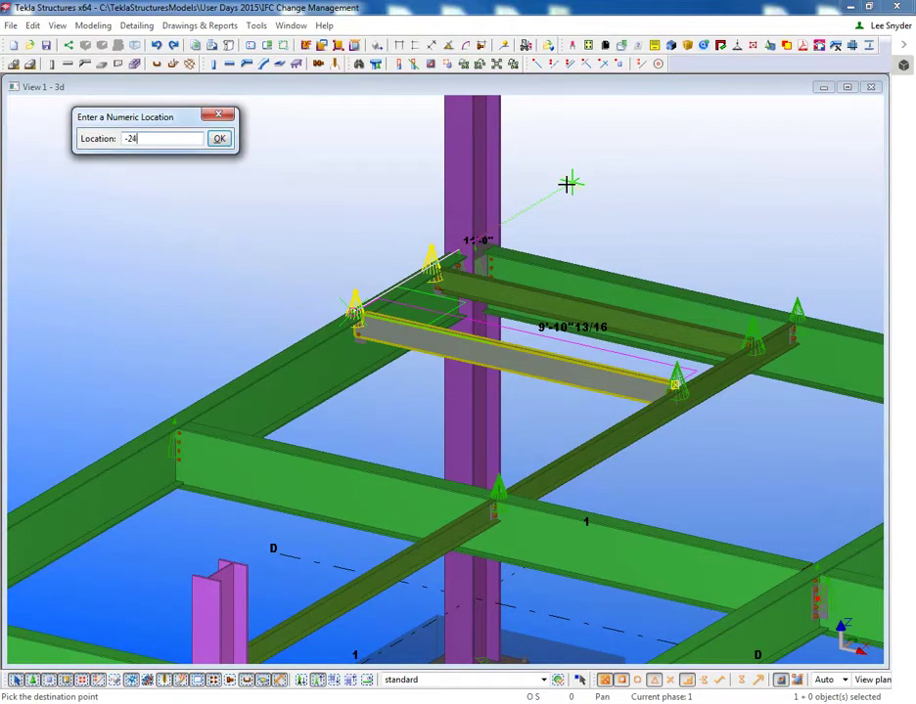
pyautogui.press('Return')
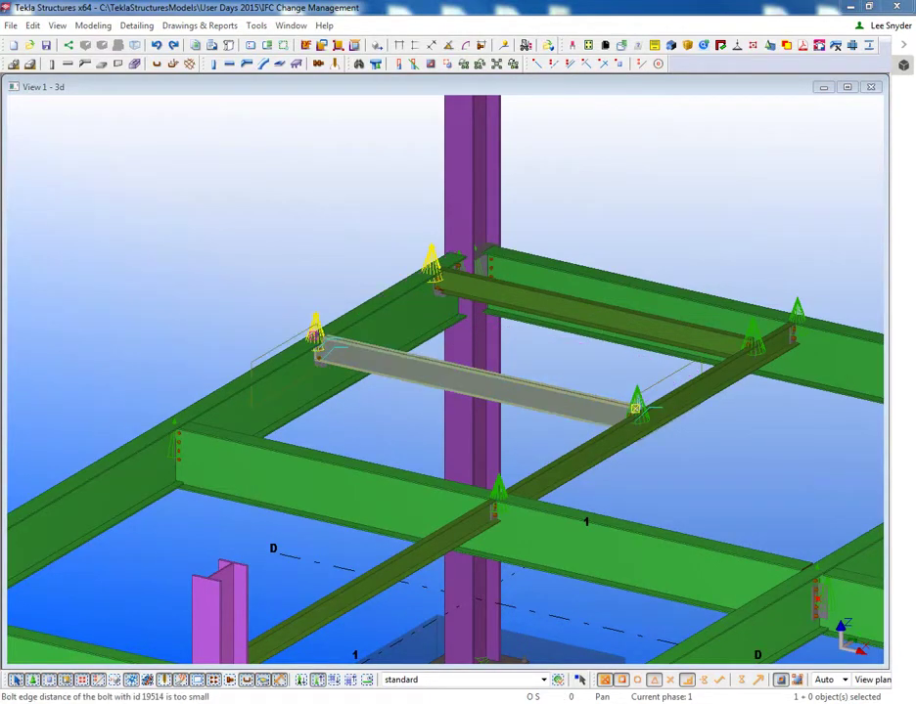
# Change the profile of the edge girder along grid line 1 to W27X84.
pyautogui.moveTo(418, 394); pyautogui.dragTo(463, 297, button='middle')
pyautogui.scroll(-2, 464, 297)
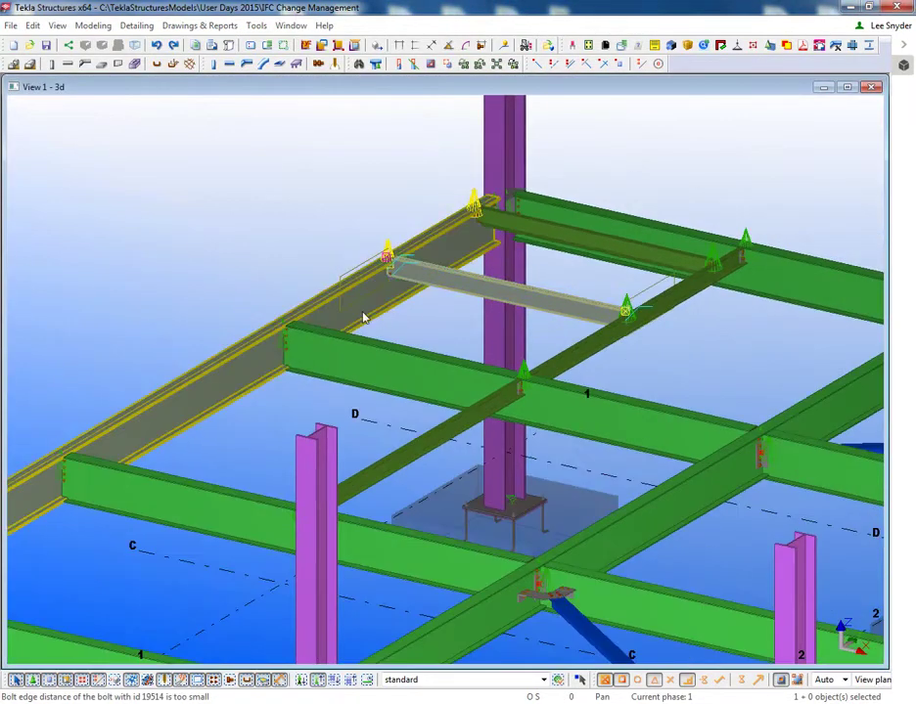
pyautogui.doubleClick(364, 317)
pyautogui.click(594, 291)
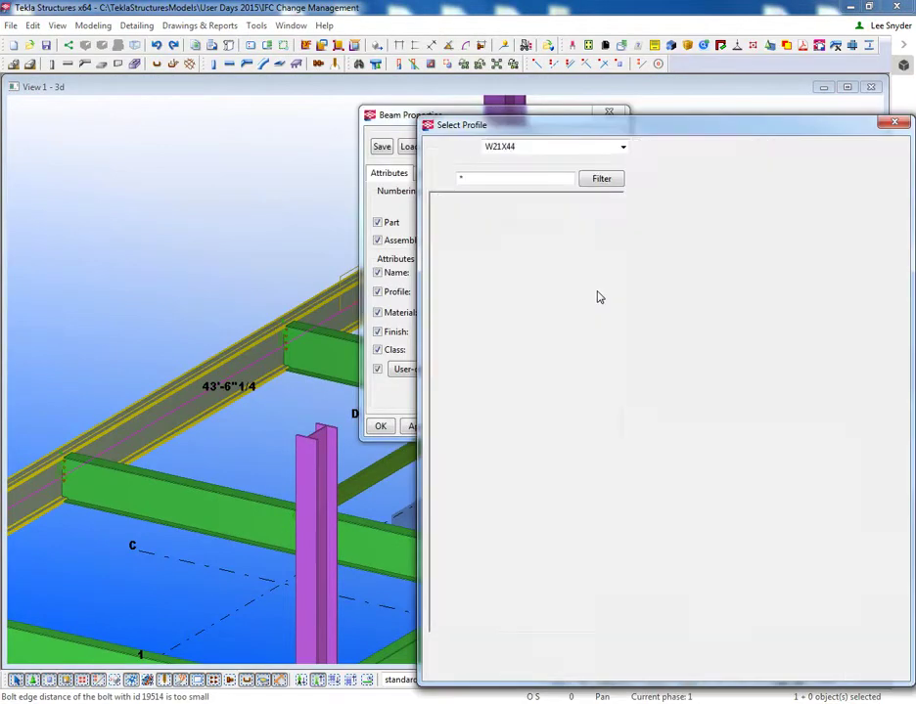
pyautogui.click(466, 546)
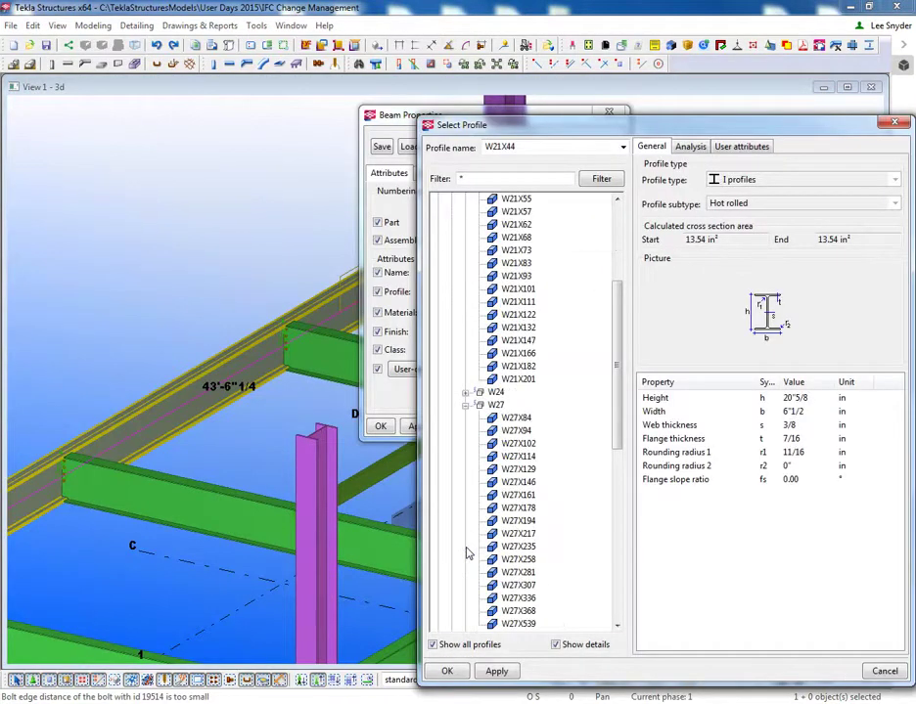
pyautogui.click(516, 418)
pyautogui.click(447, 671)
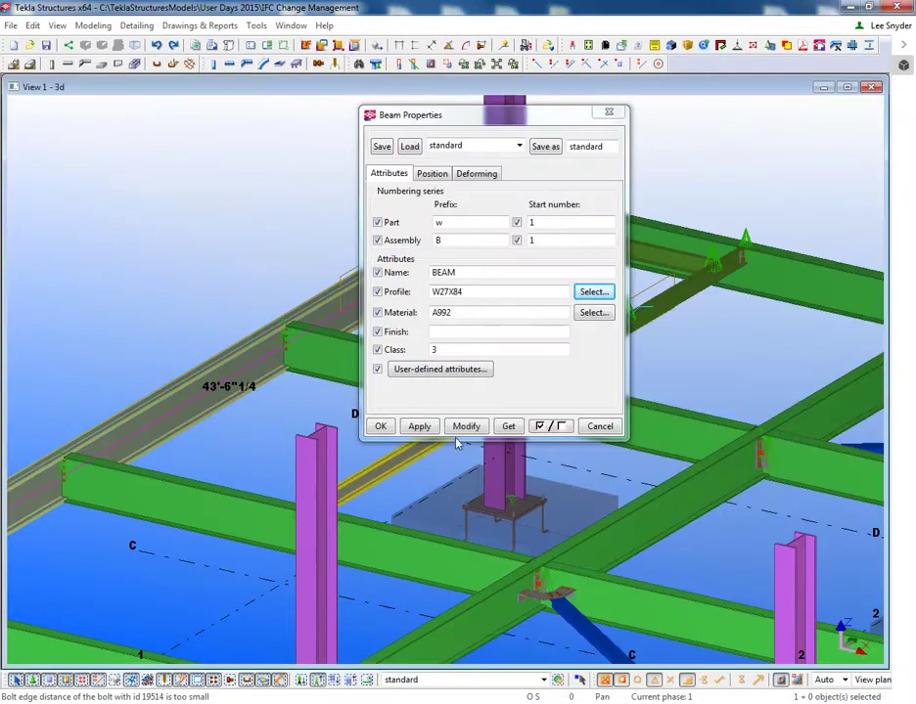
pyautogui.click(468, 428)
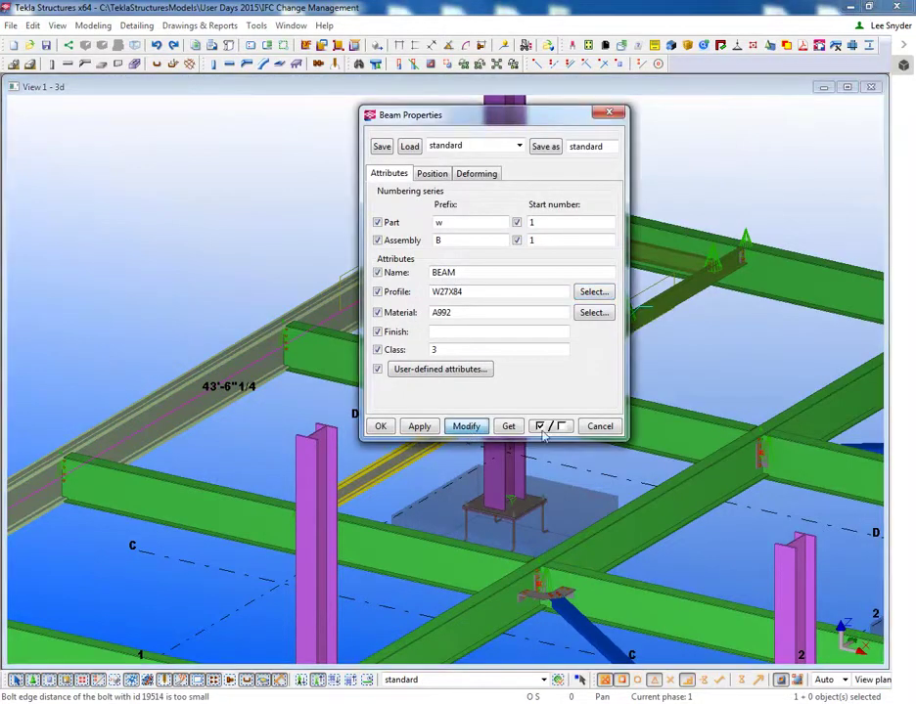
pyautogui.click(601, 427)
pyautogui.click(330, 413)
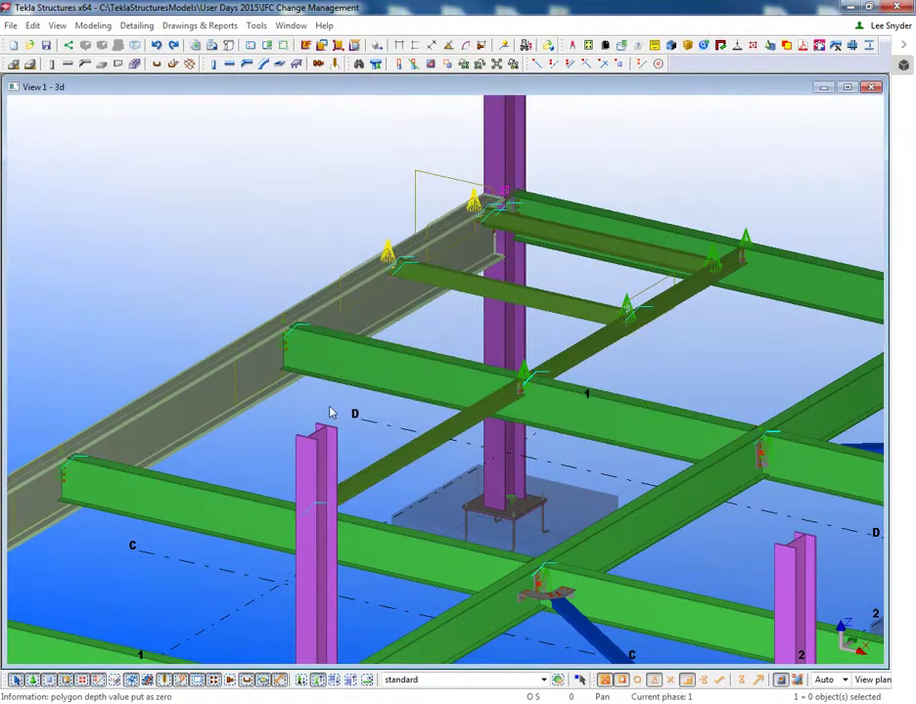
# Delete the two diagonal braces of the chevron frame on grid line A between grids 1 and 2.
pyautogui.scroll(-1, 294, 416)
pyautogui.scroll(-1, 380, 293)
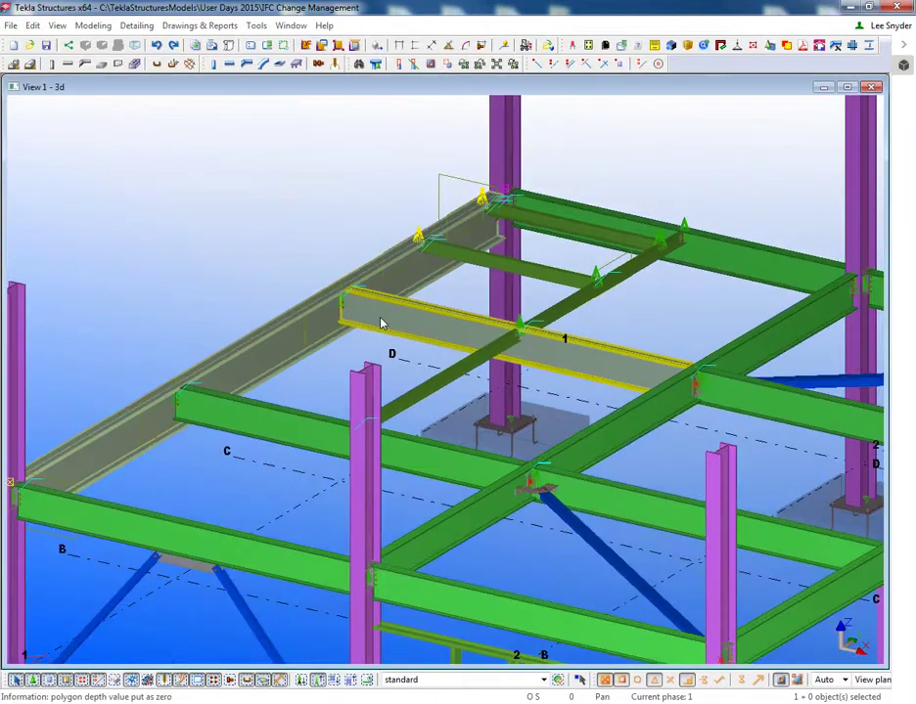
pyautogui.scroll(-1, 249, 387)
pyautogui.moveTo(262, 516); pyautogui.dragTo(365, 360, button='middle')
pyautogui.scroll(1, 374, 427)
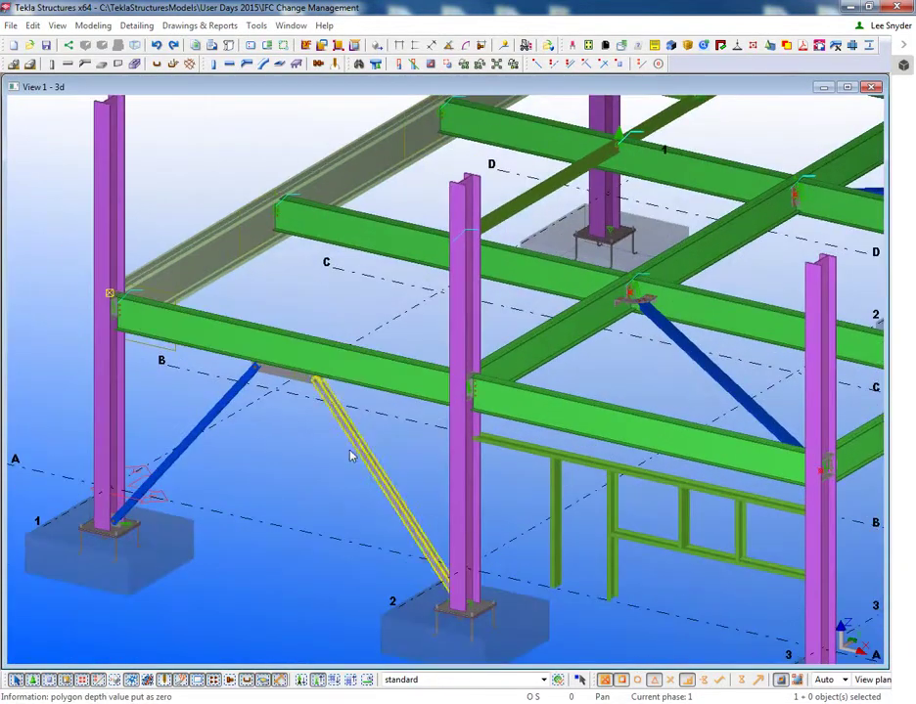
pyautogui.click(356, 448)
pyautogui.keyDown('shift'); pyautogui.click(220, 411); pyautogui.keyUp('shift')
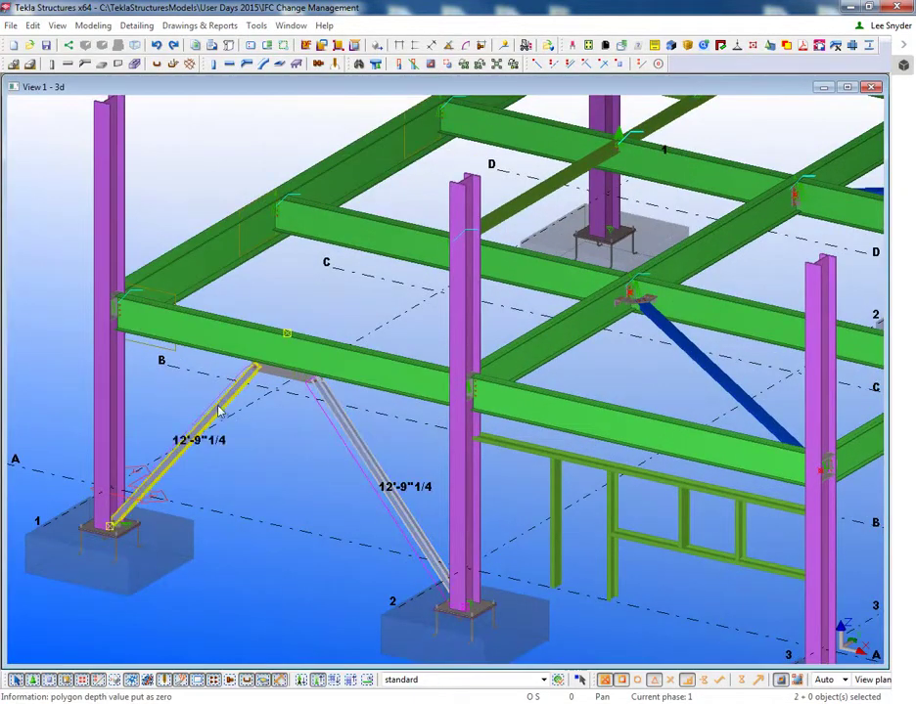
pyautogui.scroll(-2, 219, 411)
pyautogui.scroll(1, 253, 429)
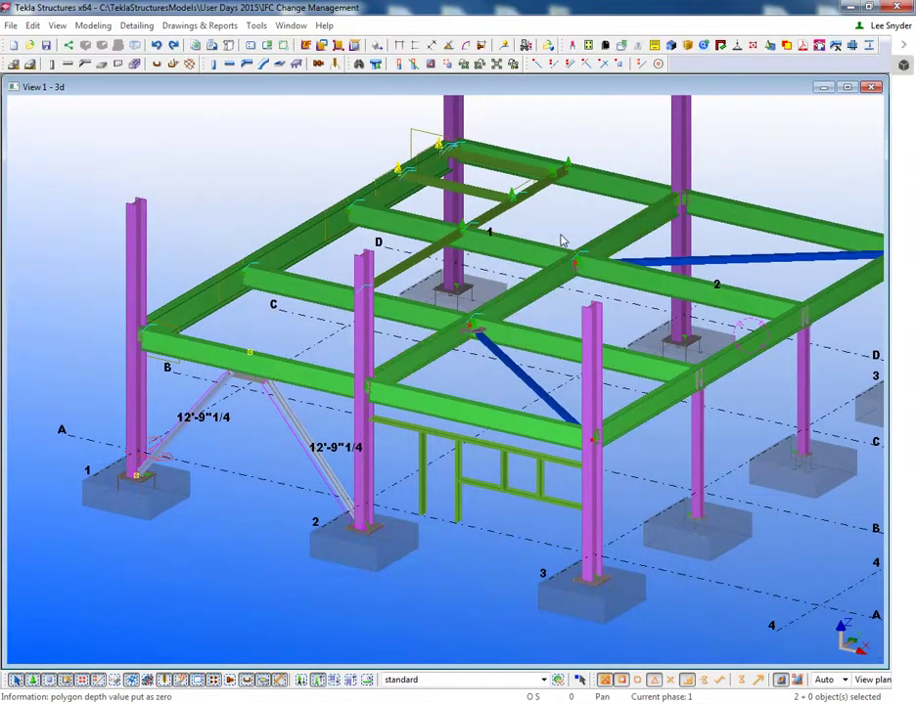
pyautogui.press('Delete')
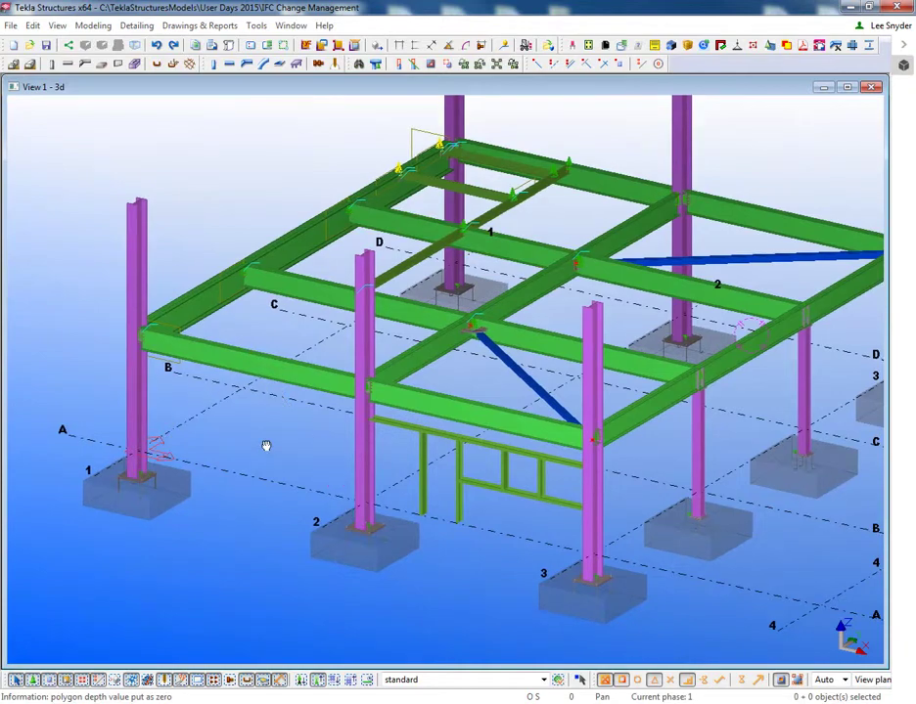
# Open the named view ELEVATION ON GRID D and close the views list.
pyautogui.click(267, 46)
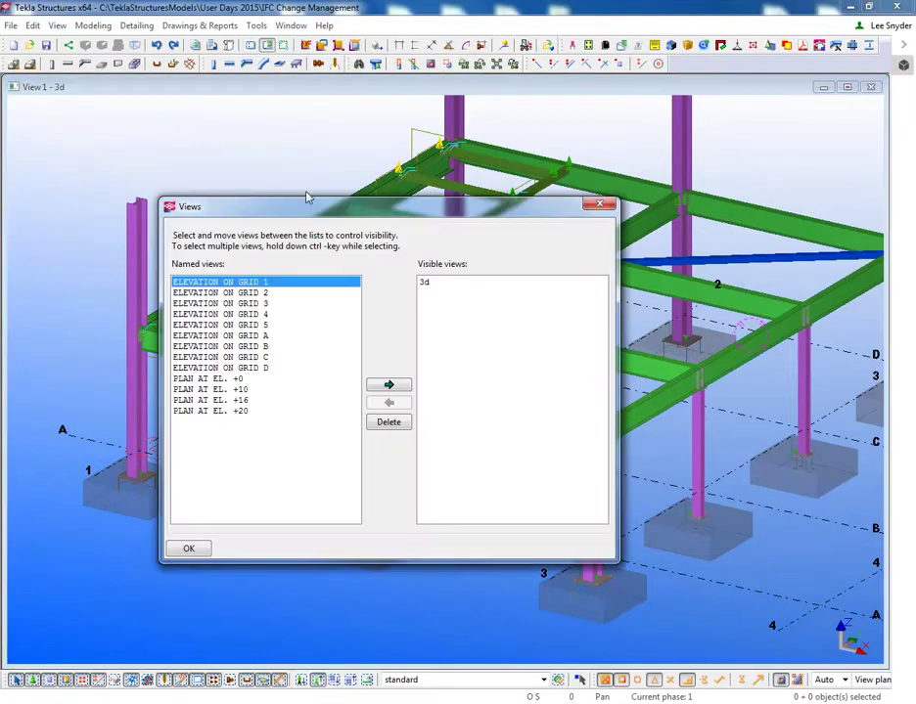
pyautogui.click(253, 369)
pyautogui.doubleClick(253, 369)
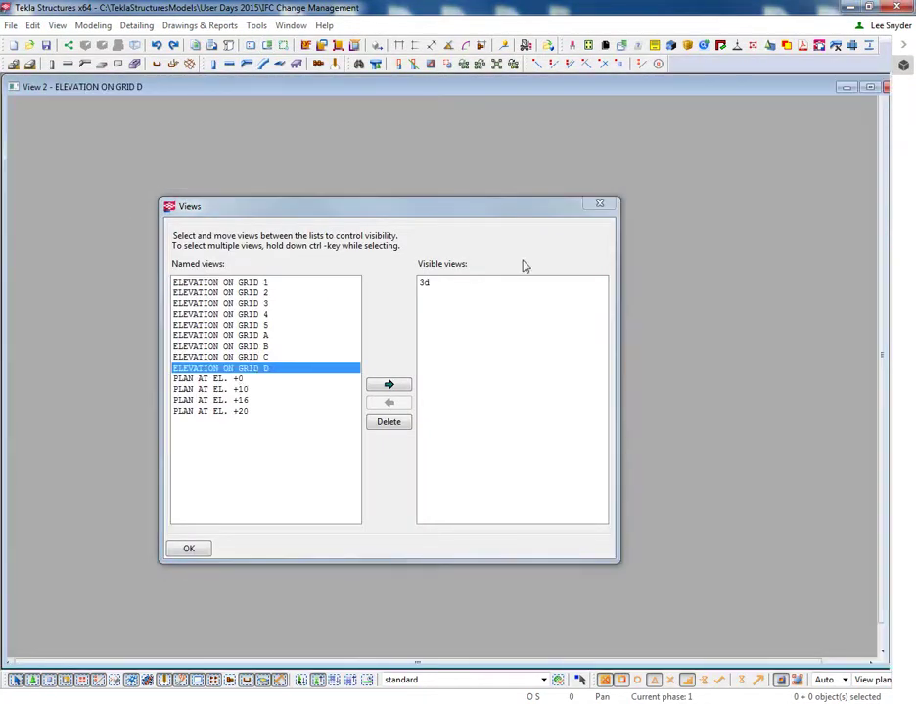
pyautogui.click(599, 203)
# Start a steel beam with the saved Horizontal_hss_brace properties loaded.
pyautogui.doubleClick(229, 63)
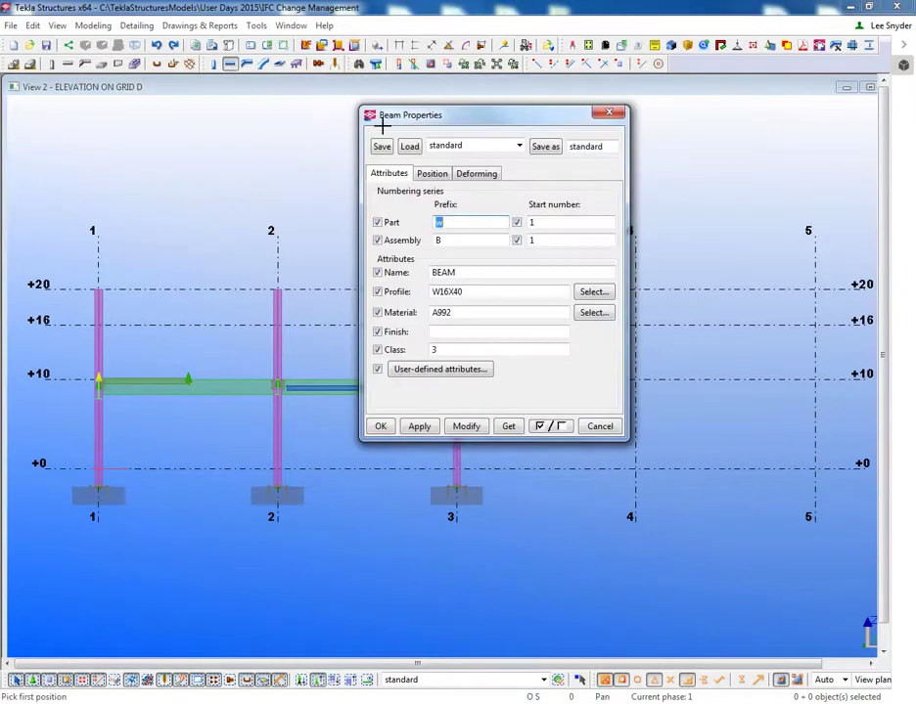
pyautogui.click(518, 145)
pyautogui.click(464, 330)
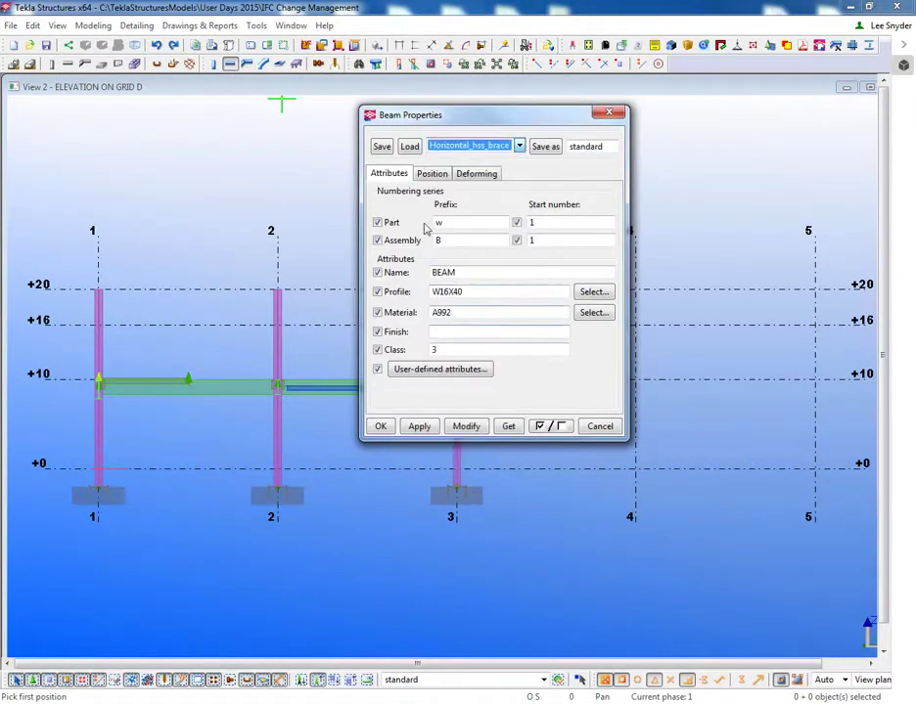
pyautogui.click(409, 146)
pyautogui.click(379, 426)
# Model two chevron braces on grid D from the column bases at grids 1 and 2 to the beam's midspan at +10.
pyautogui.moveTo(381, 436); pyautogui.dragTo(434, 427, button='middle')
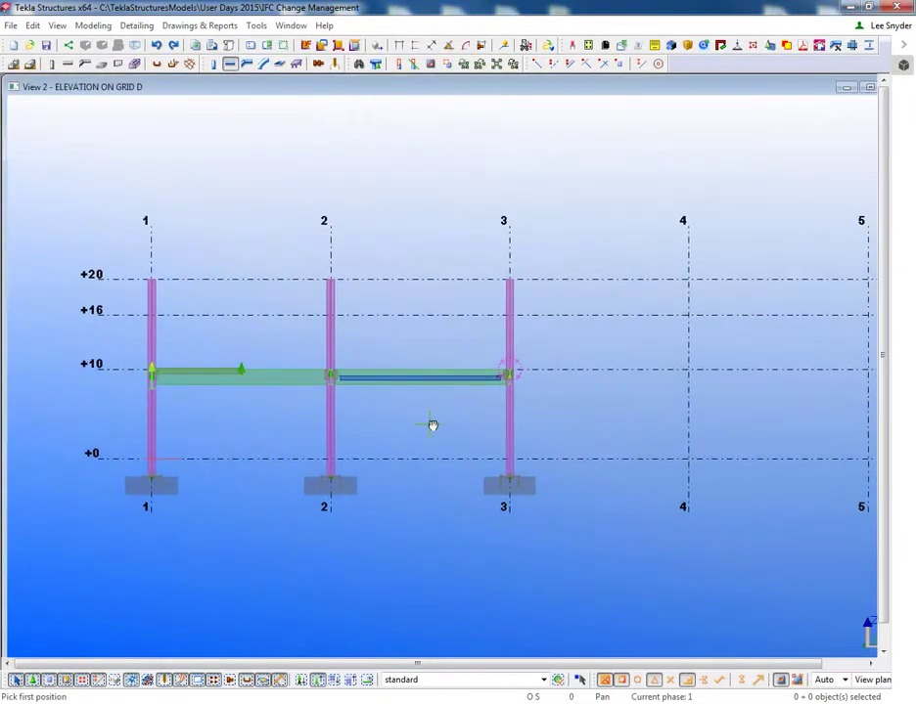
pyautogui.click(150, 477)
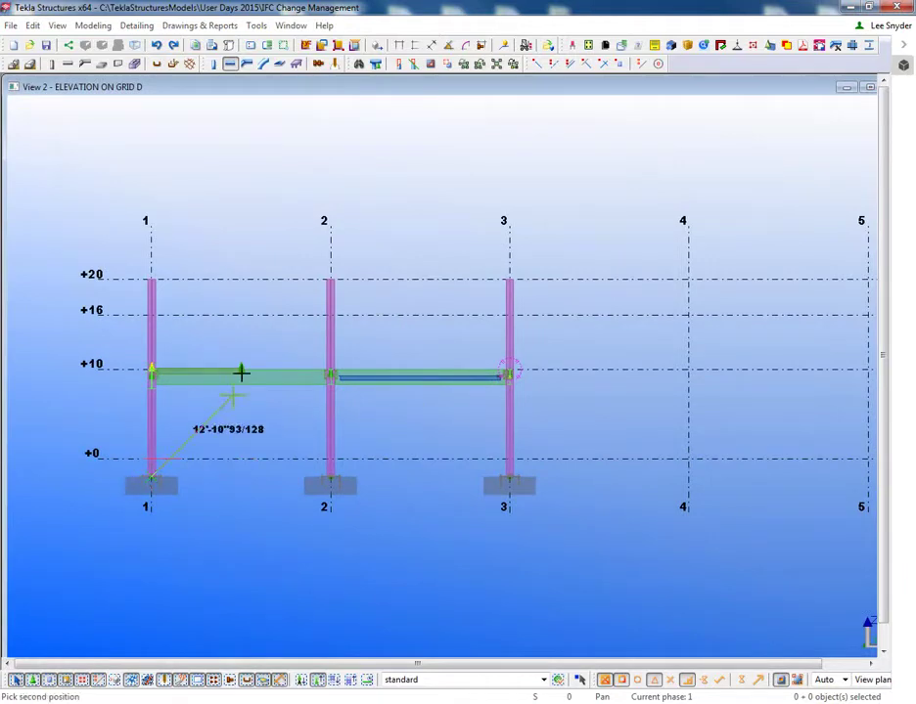
pyautogui.scroll(3, 239, 372)
pyautogui.click(237, 368)
pyautogui.click(238, 368)
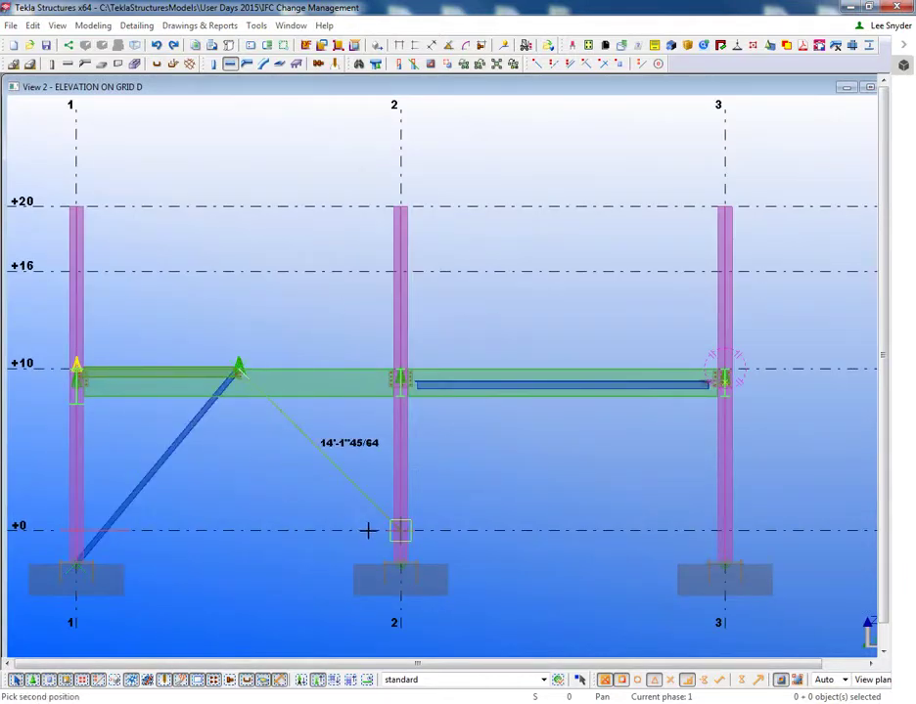
pyautogui.click(402, 564)
pyautogui.scroll(3, 429, 423)
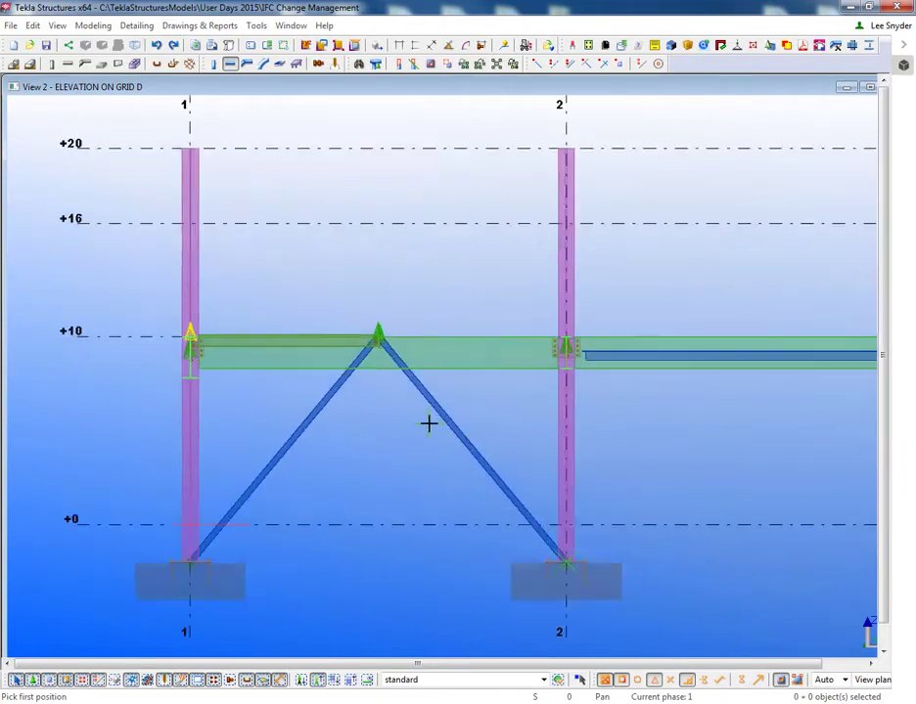
pyautogui.rightClick(407, 423)
pyautogui.click(436, 431)
# Auto-connect the two new braces with their beam and the columns at grids 1 and 2, using the Shear Tabs connection rules and Shear_Tabs parameters.
pyautogui.scroll(2, 390, 354)
pyautogui.scroll(2, 390, 354)
pyautogui.scroll(-4, 389, 351)
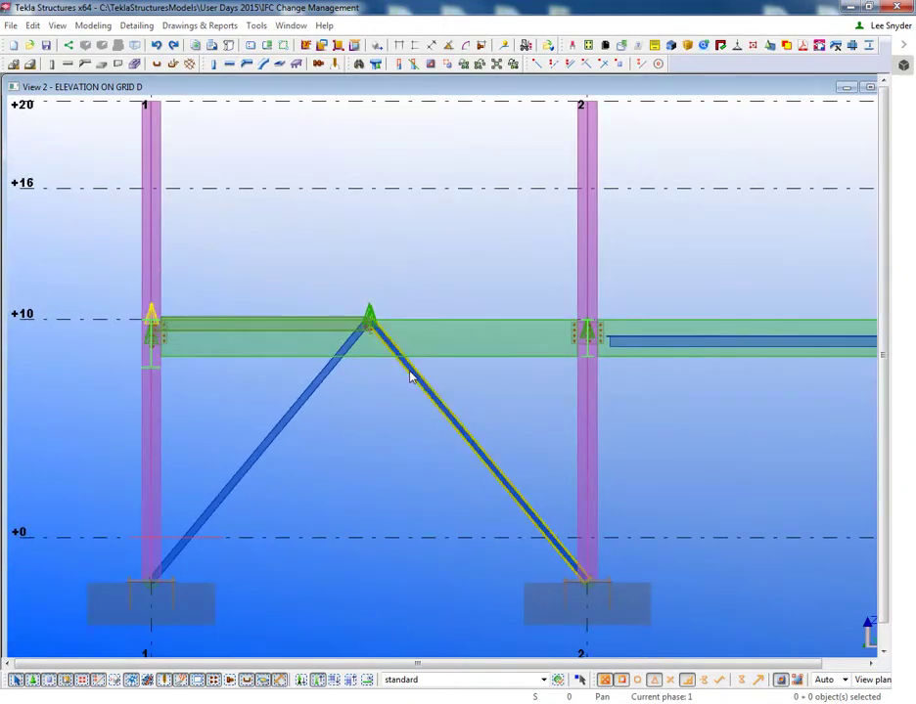
pyautogui.click(411, 377)
pyautogui.scroll(-2, 416, 376)
pyautogui.keyDown('ctrl'); pyautogui.click(431, 360); pyautogui.keyUp('ctrl')
pyautogui.keyDown('ctrl'); pyautogui.click(333, 396); pyautogui.keyUp('ctrl')
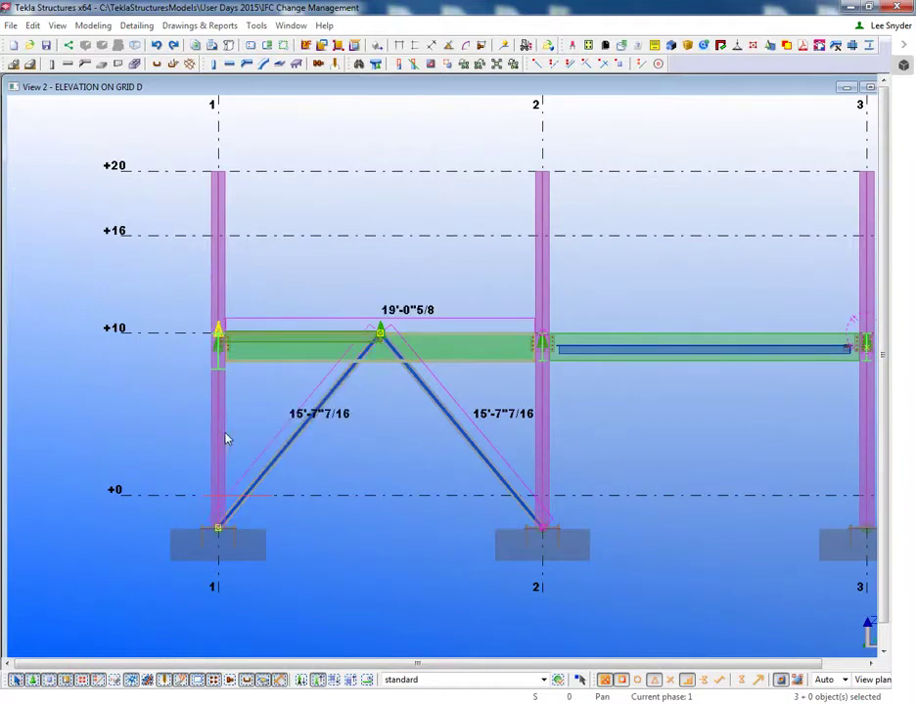
pyautogui.keyDown('ctrl'); pyautogui.click(219, 440); pyautogui.keyUp('ctrl')
pyautogui.keyDown('ctrl'); pyautogui.click(541, 446); pyautogui.keyUp('ctrl')
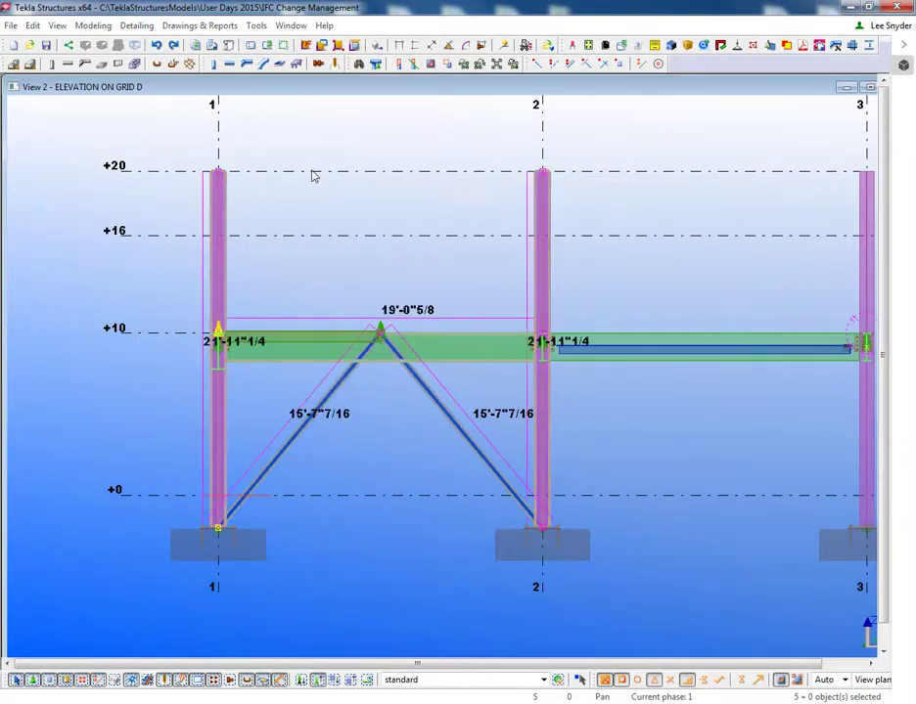
pyautogui.click(136, 25)
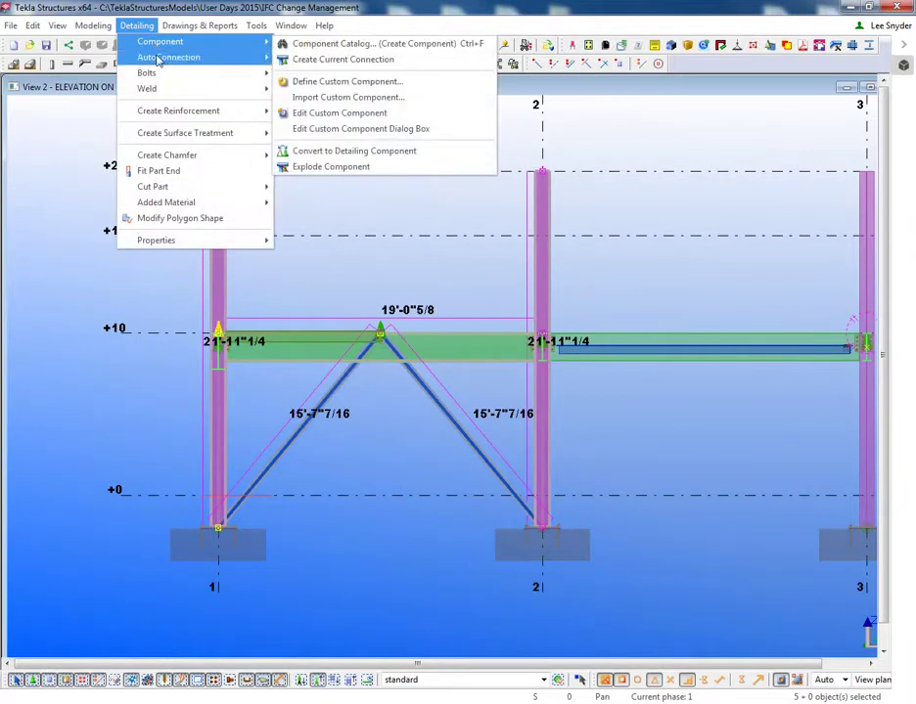
pyautogui.moveTo(159, 61)
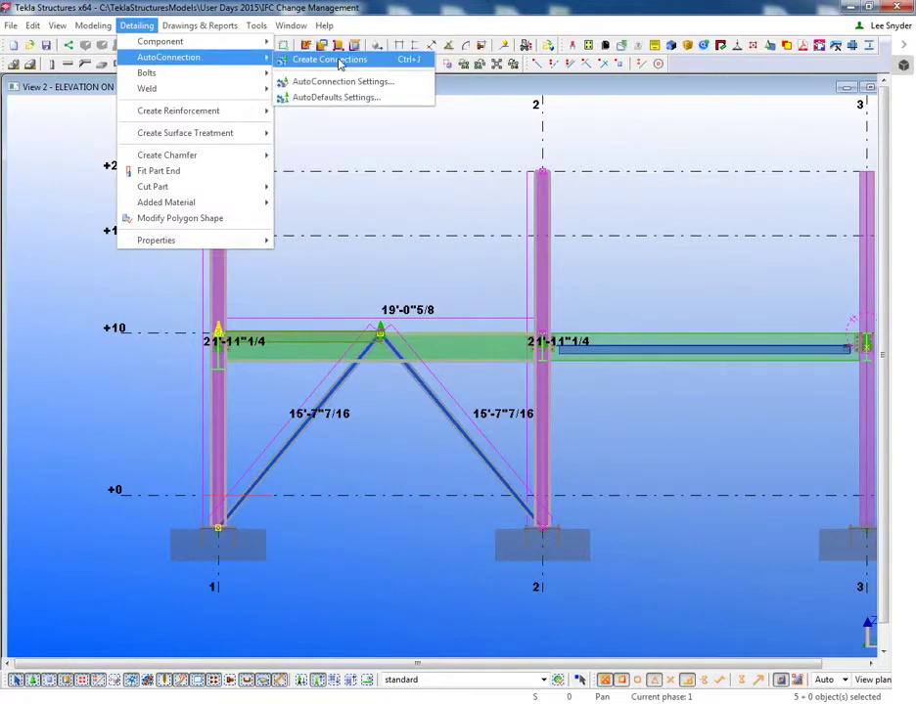
pyautogui.click(338, 62)
pyautogui.click(261, 257)
pyautogui.click(233, 296)
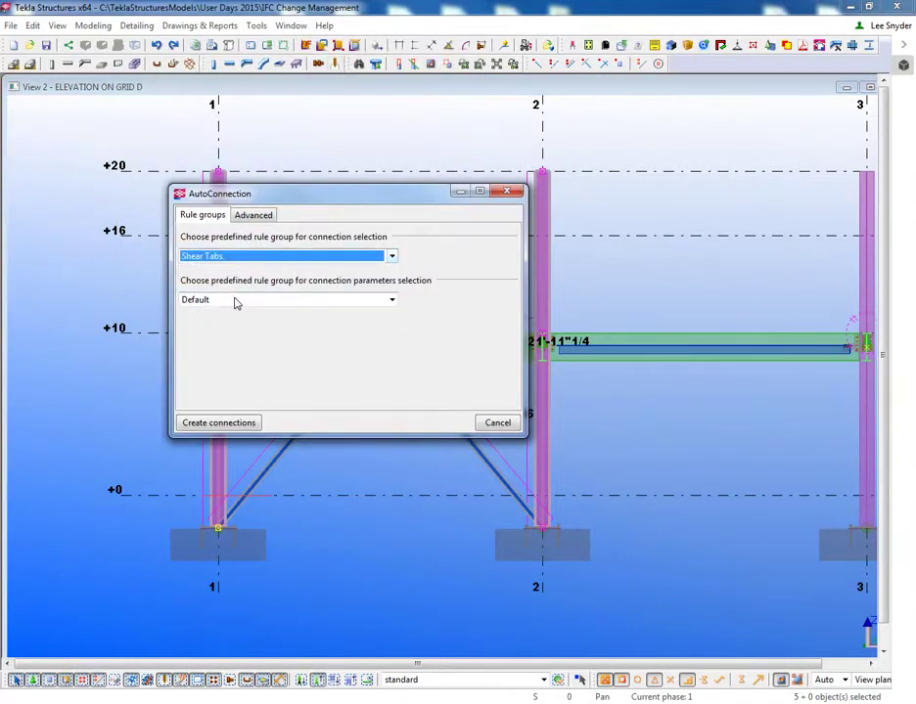
pyautogui.click(235, 299)
pyautogui.click(223, 340)
pyautogui.click(243, 423)
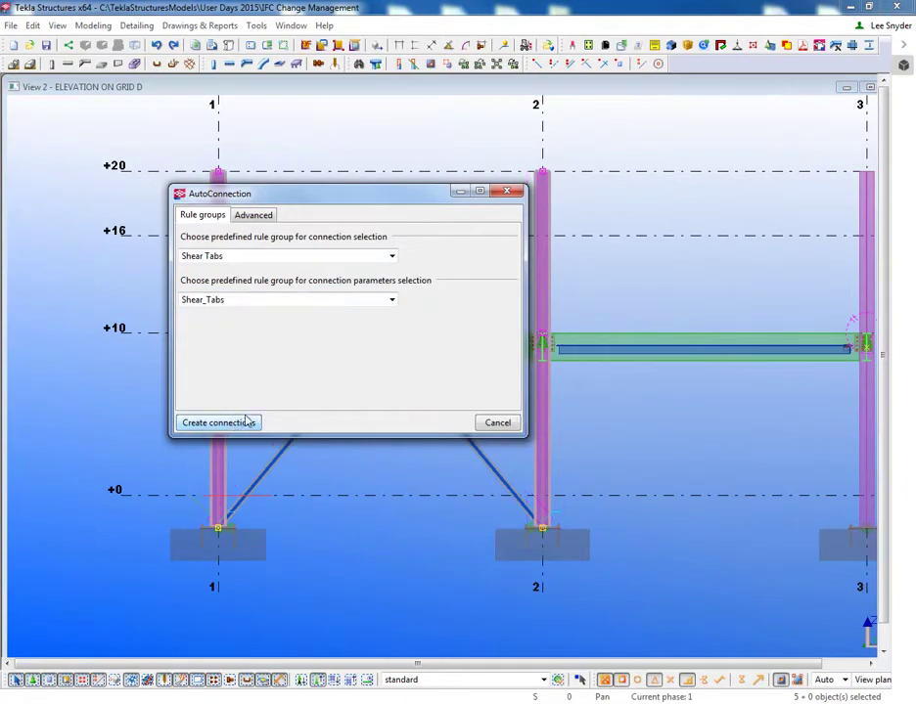
pyautogui.click(501, 424)
# Close the grid D elevation view and return to the 3D view of the whole frame.
pyautogui.moveTo(435, 468); pyautogui.dragTo(419, 447, button='middle')
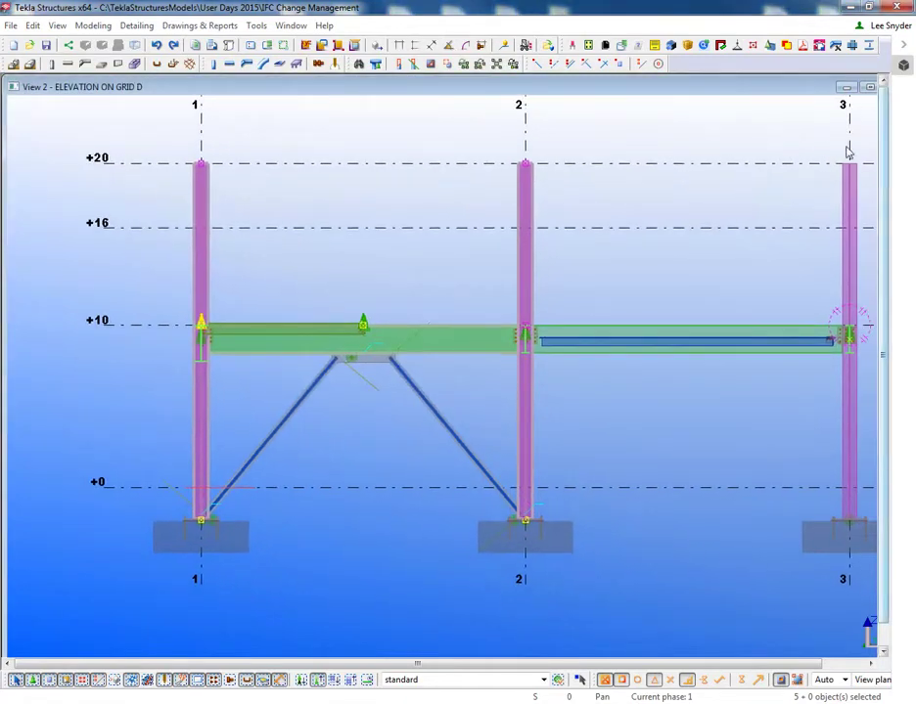
pyautogui.moveTo(832, 86); pyautogui.dragTo(742, 97)
pyautogui.click(805, 100)
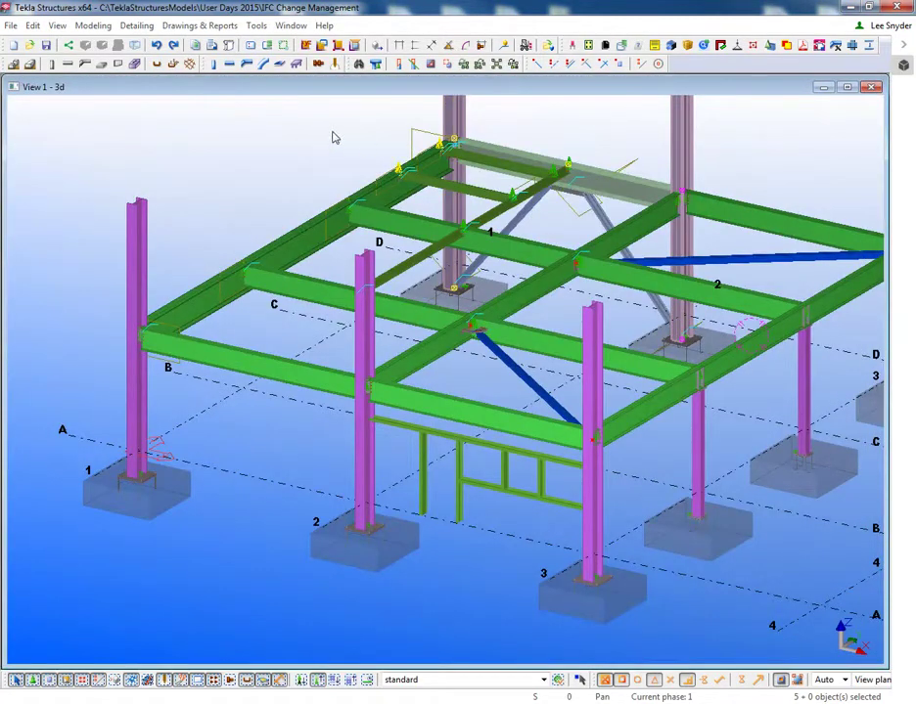
pyautogui.scroll(-3, 333, 137)
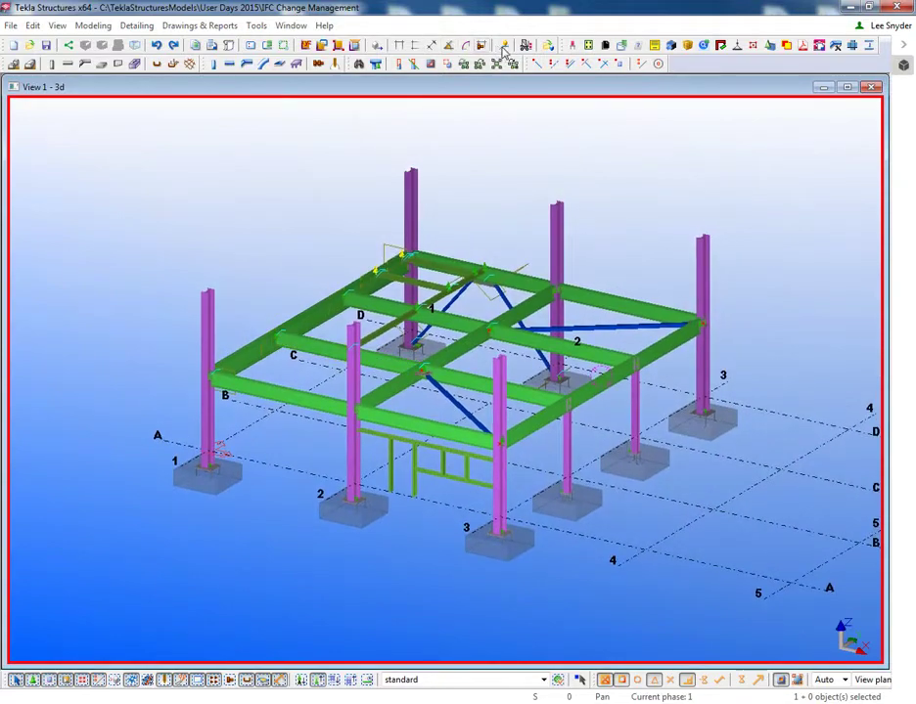
# Run numbering on the modified model and redraw the 3D view.
pyautogui.click(487, 64)
pyautogui.rightClick(334, 211)
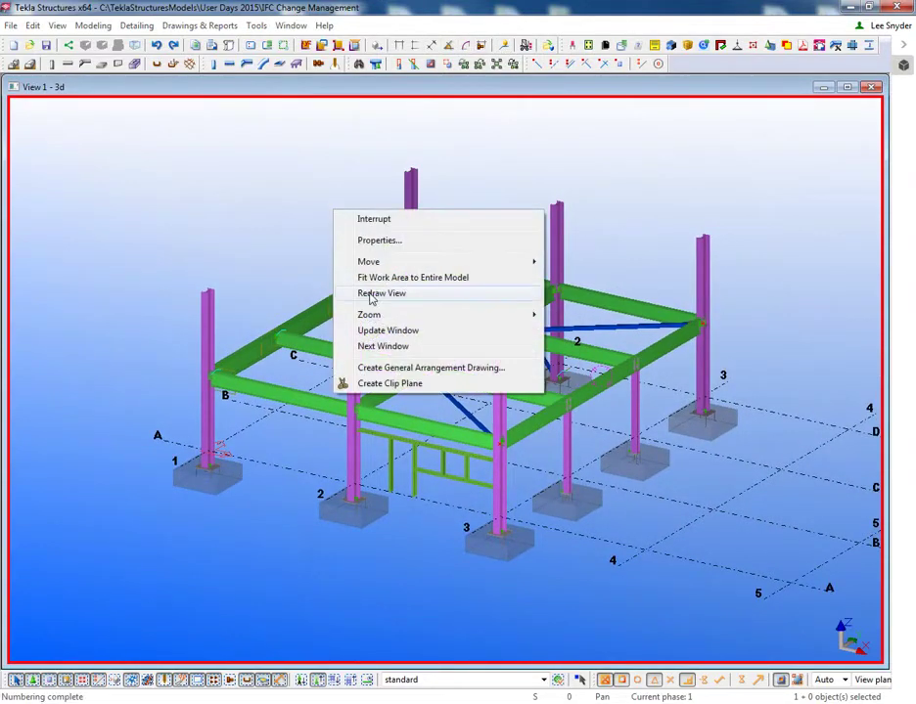
pyautogui.click(376, 294)
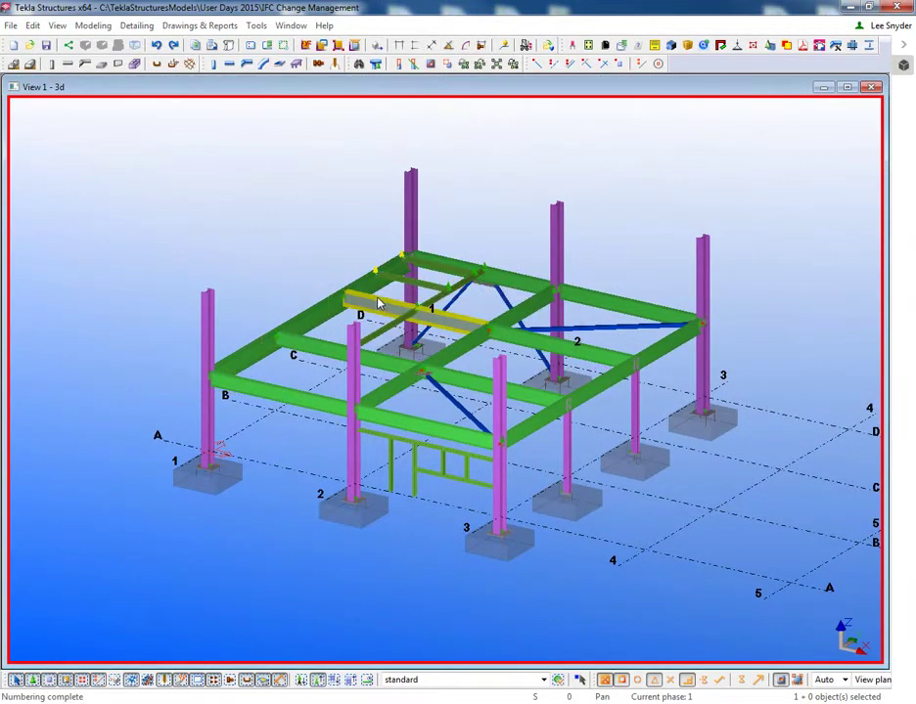
# Select the entire structure and set up its IFC export with the output file .\IFC\DC1.
pyautogui.scroll(-1, 357, 359)
pyautogui.moveTo(375, 326); pyautogui.dragTo(361, 352, button='middle')
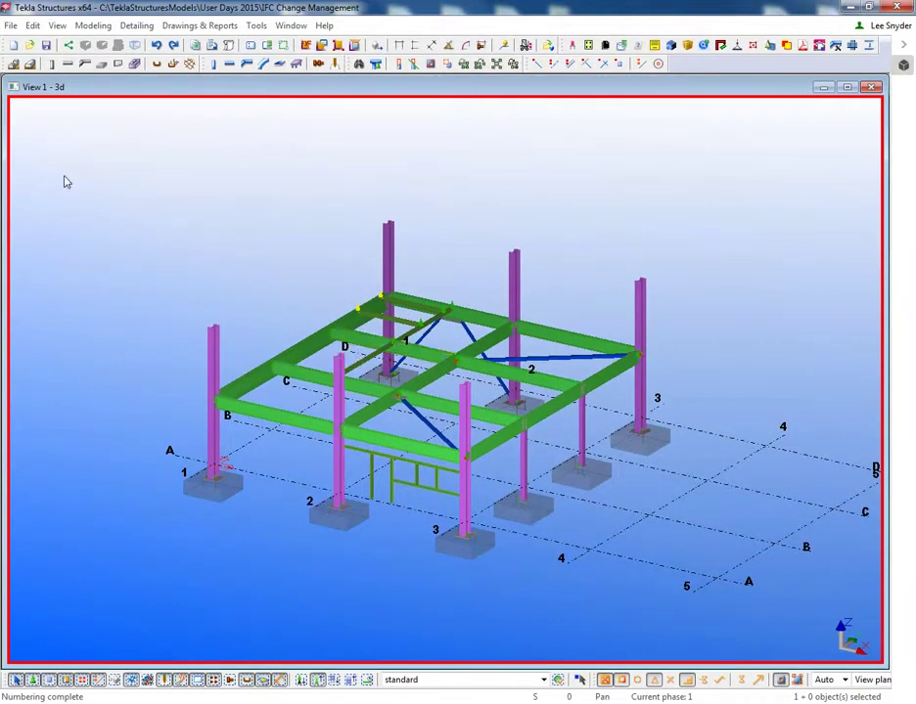
pyautogui.moveTo(82, 149); pyautogui.dragTo(685, 624)
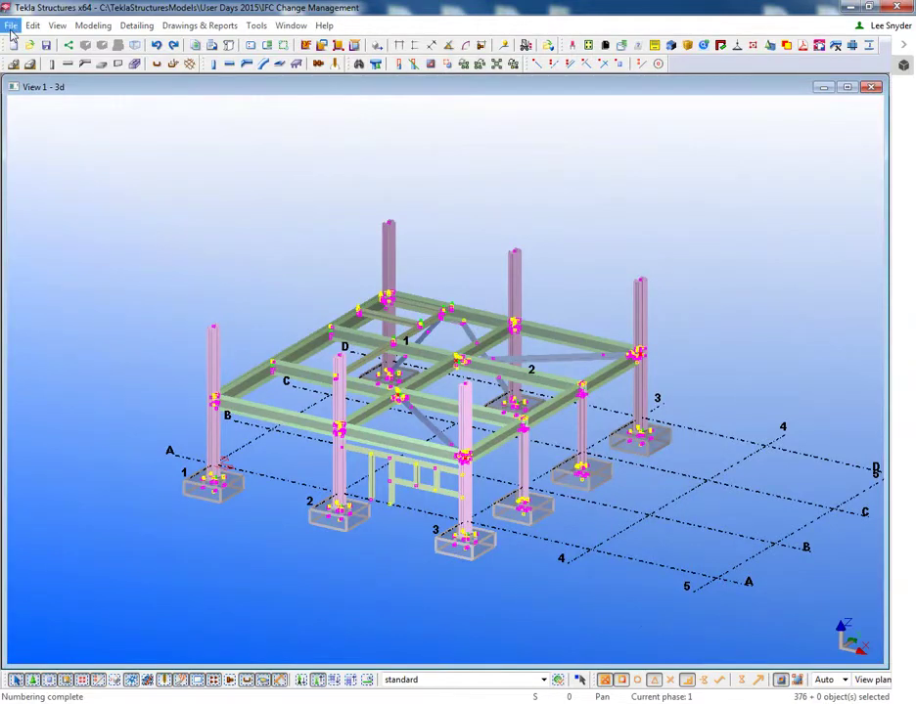
pyautogui.click(11, 25)
pyautogui.moveTo(112, 227)
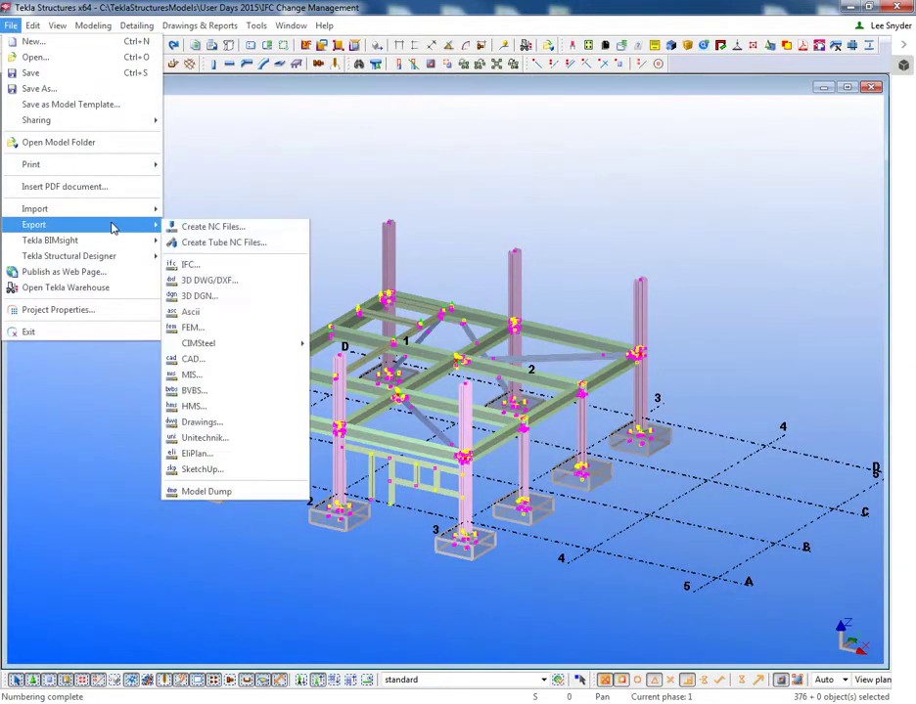
pyautogui.click(206, 267)
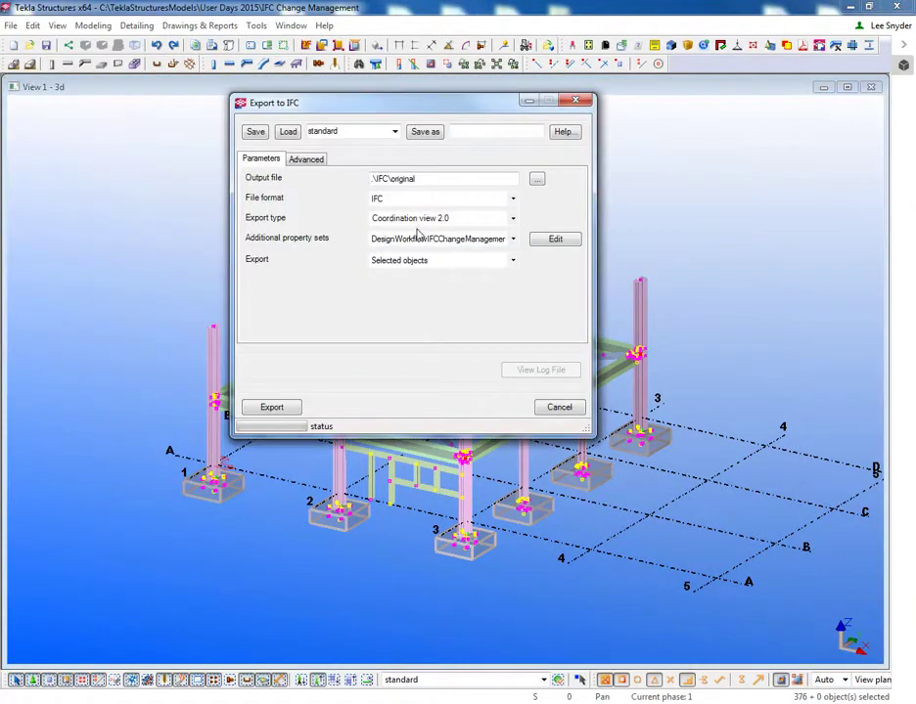
pyautogui.moveTo(434, 177); pyautogui.dragTo(403, 179)
pyautogui.write('DC1')
pyautogui.click(314, 161)
pyautogui.click(260, 159)
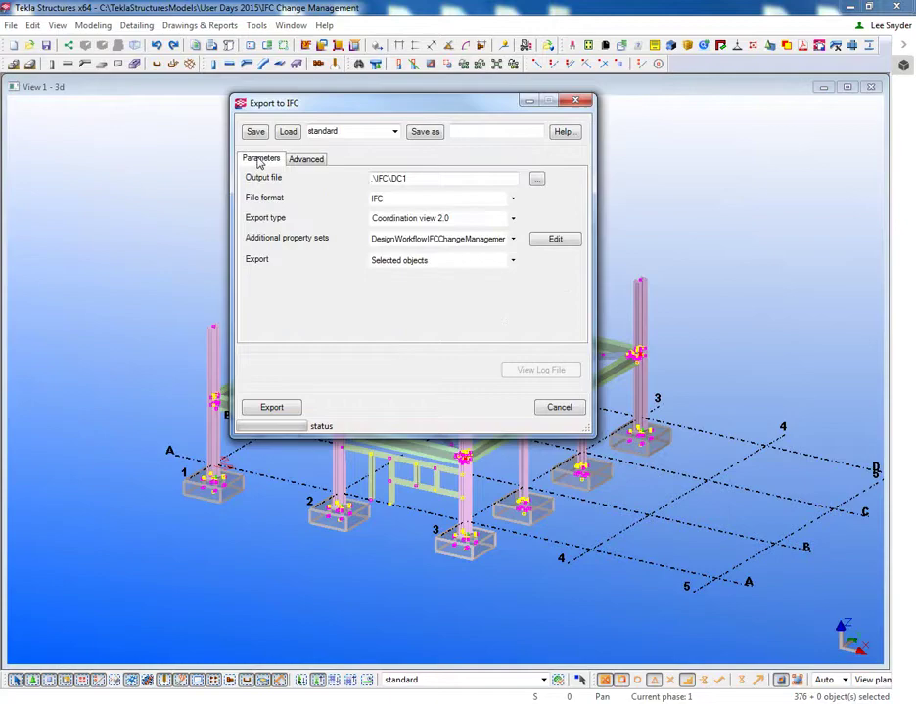
# Export the selected structure to the DC1 IFC file, close the export settings and clear the selection.
pyautogui.click(274, 413)
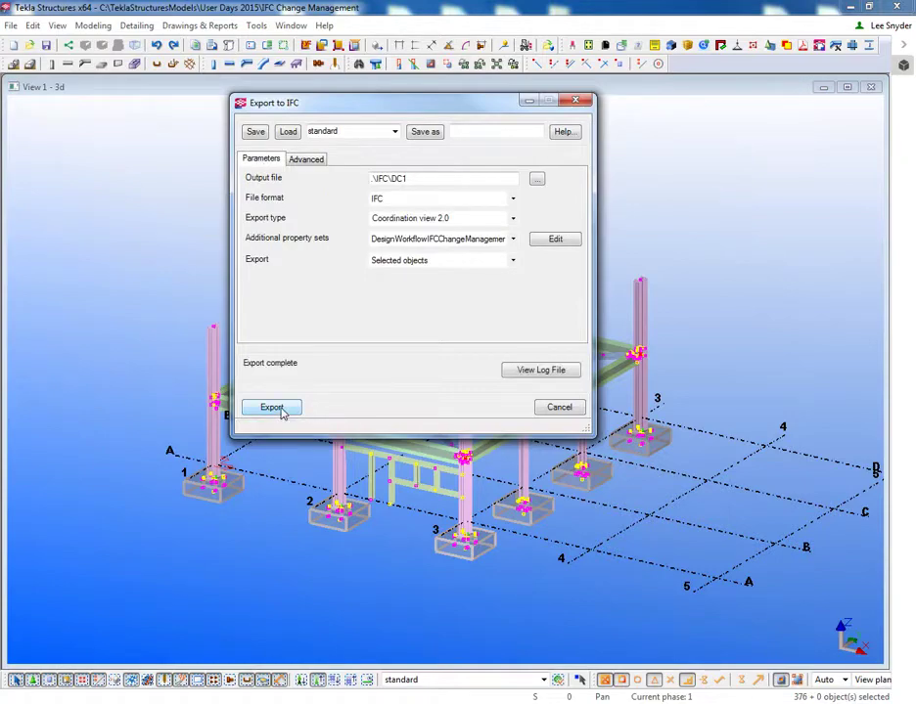
pyautogui.click(561, 409)
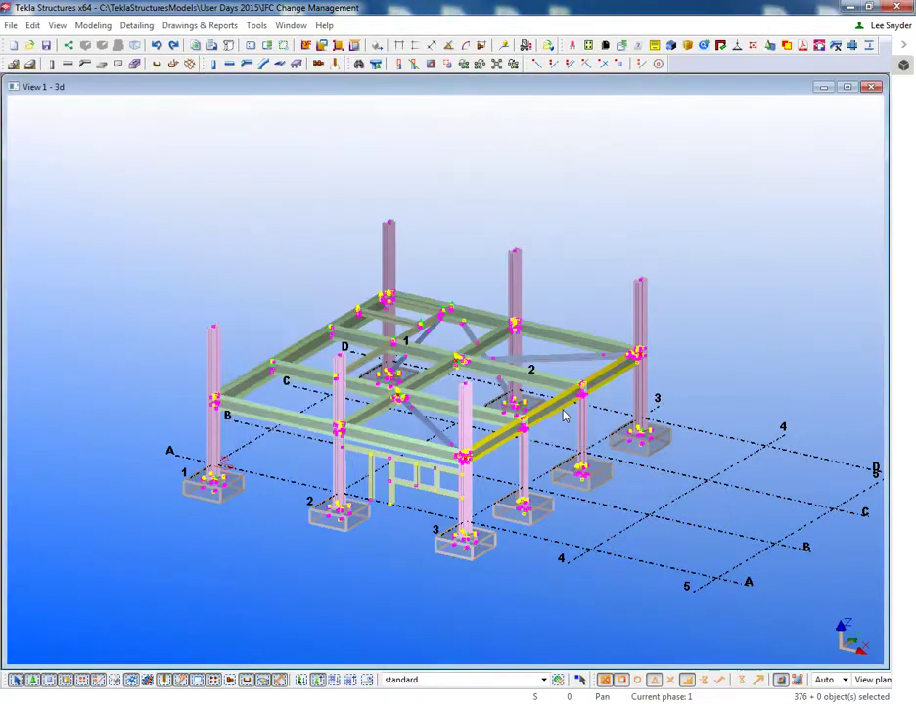
pyautogui.click(563, 269)
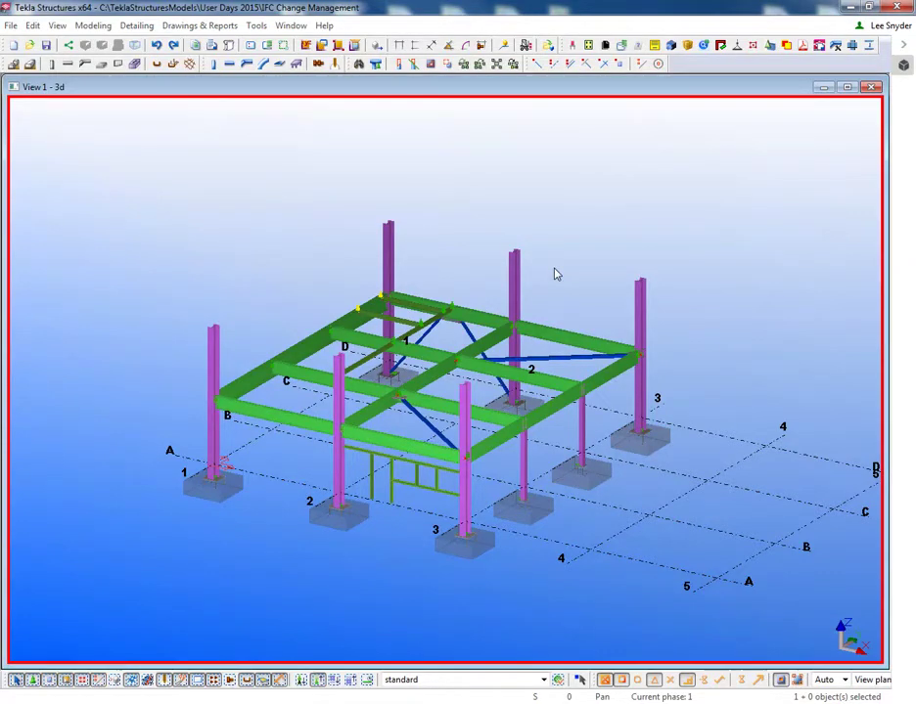
# Add DC1.ifc as a reference model in a new group named Design Group.
pyautogui.click(902, 66)
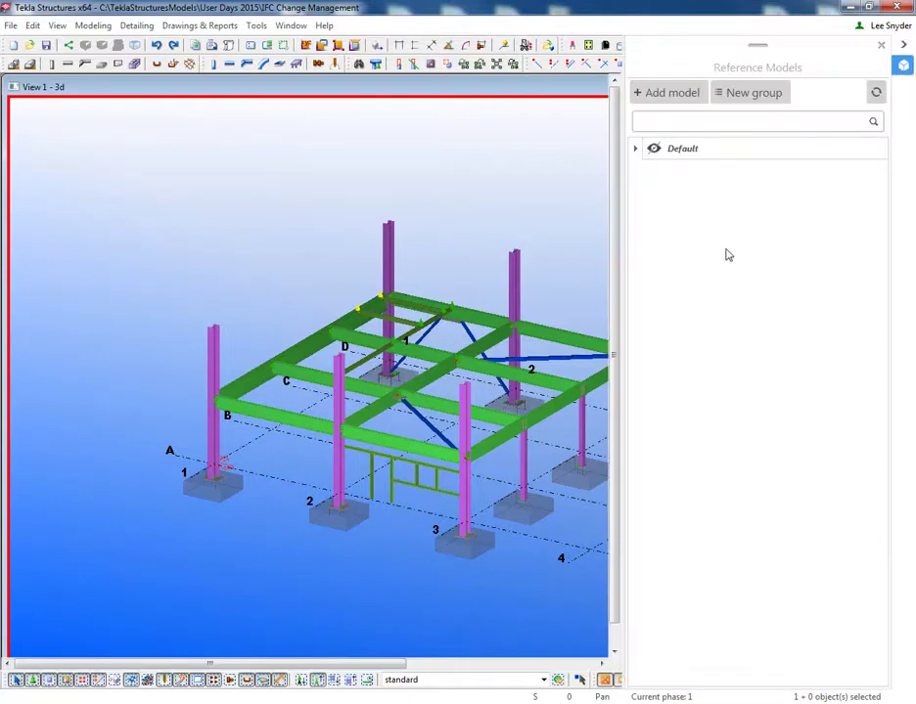
pyautogui.click(666, 93)
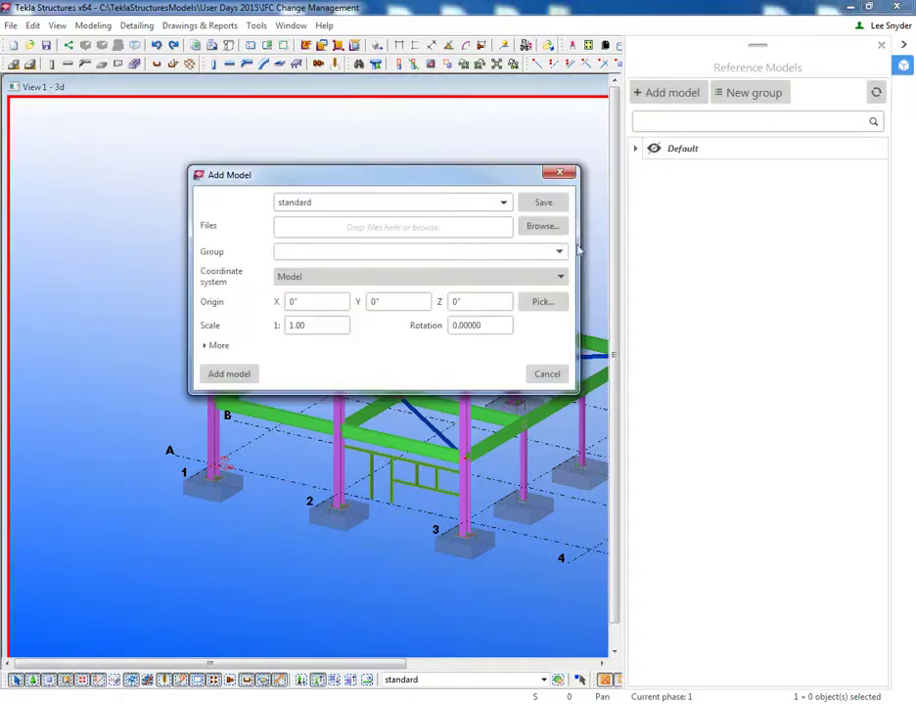
pyautogui.click(419, 256)
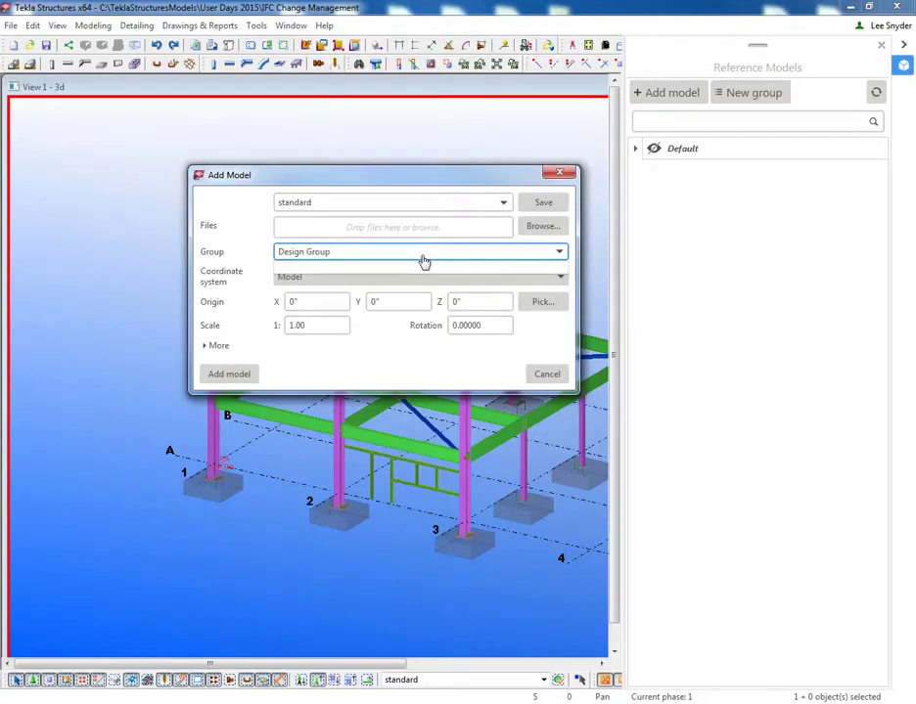
pyautogui.click(550, 232)
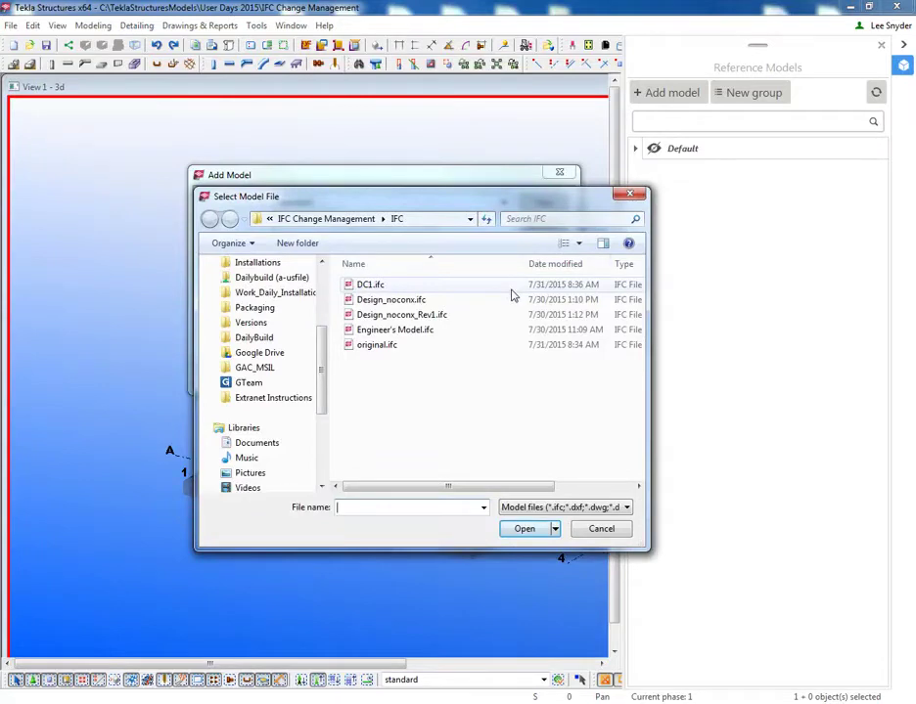
pyautogui.click(370, 286)
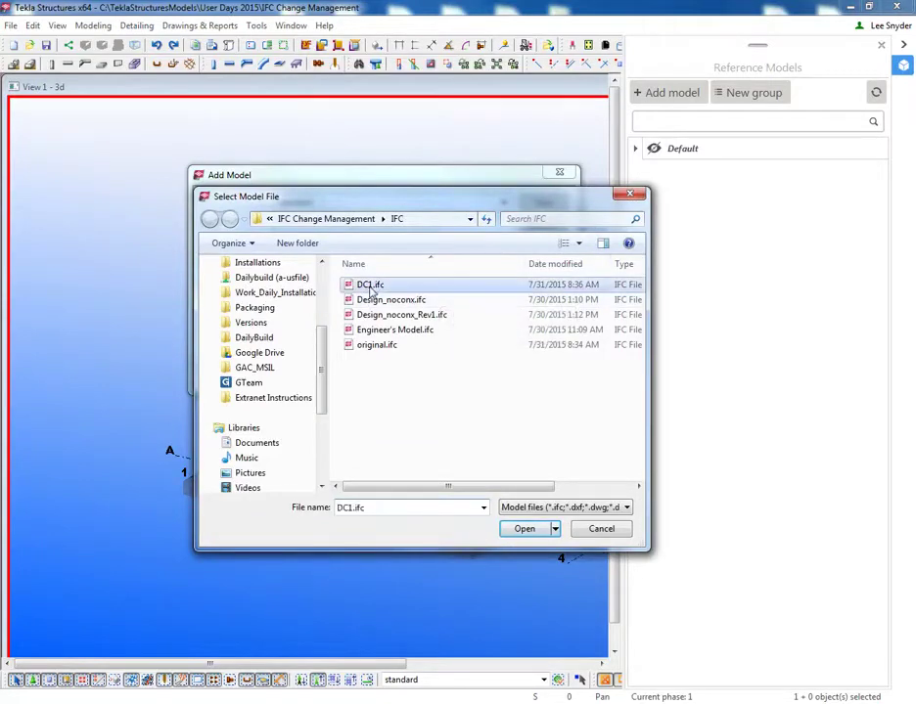
pyautogui.click(523, 529)
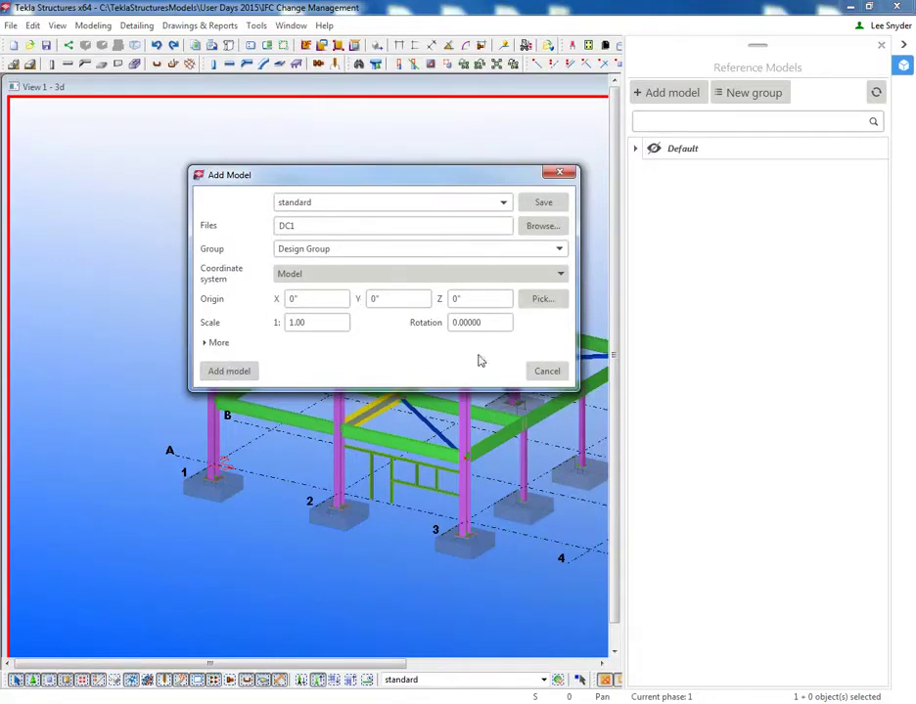
pyautogui.click(205, 345)
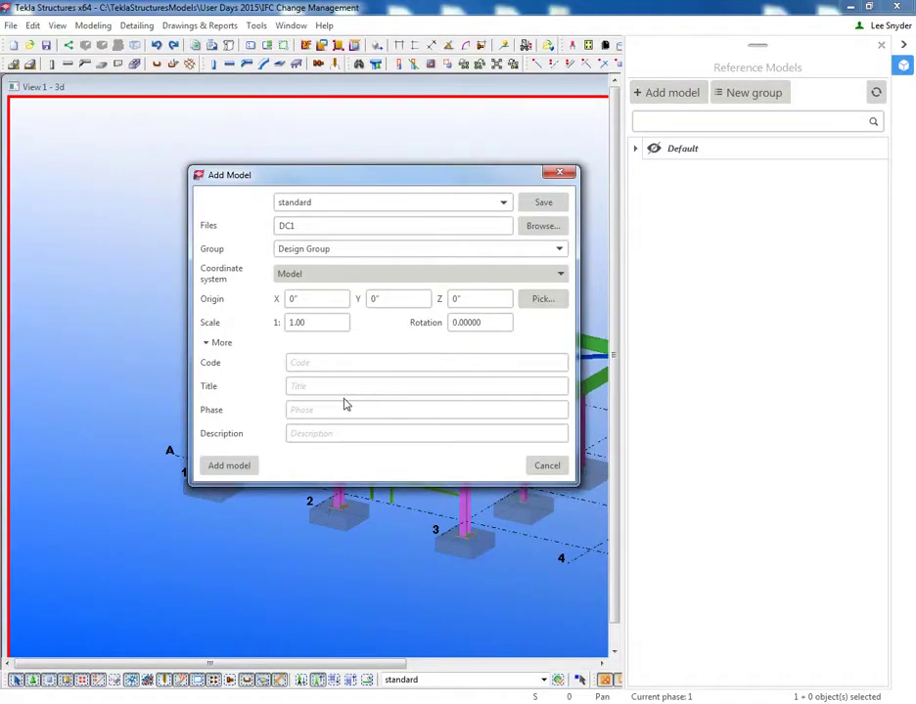
pyautogui.click(228, 468)
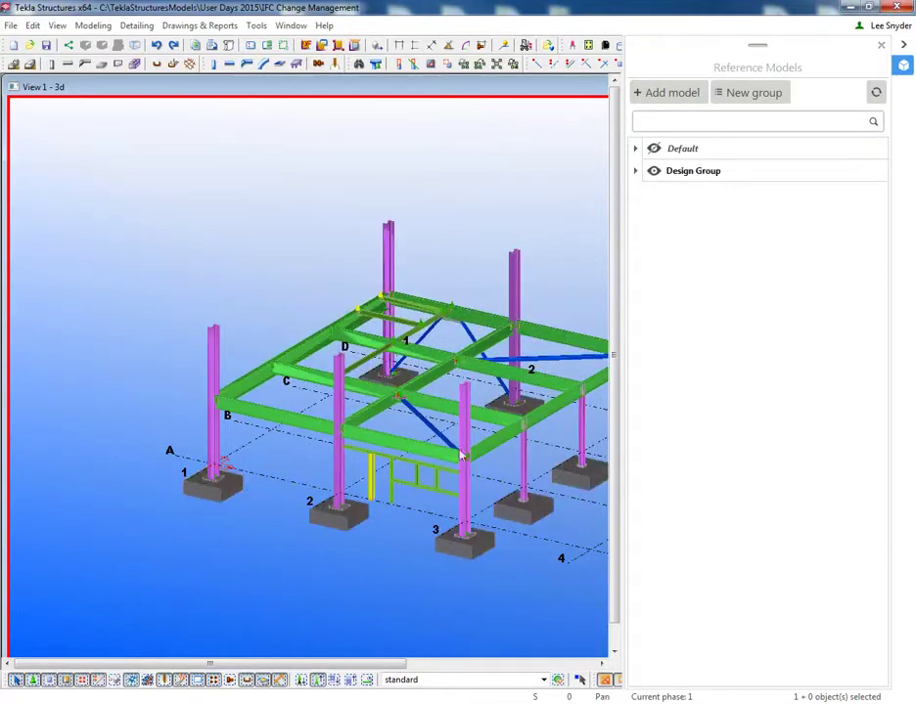
# Restrict the 3D view's display to reference objects only, hiding all other object types in the model and in components.
pyautogui.moveTo(462, 455); pyautogui.dragTo(359, 440, button='middle')
pyautogui.scroll(-1, 379, 430)
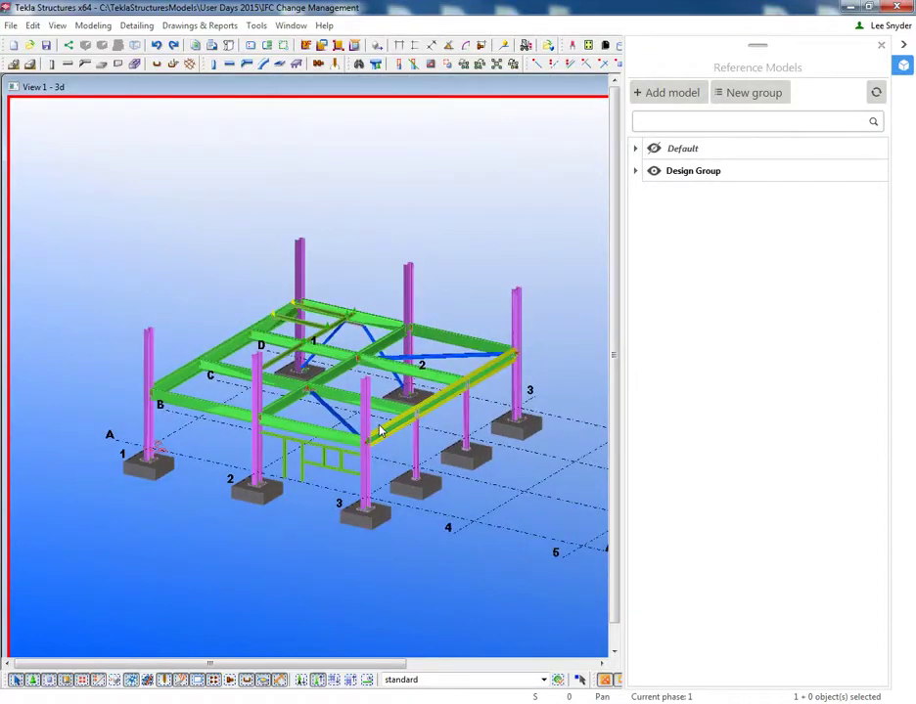
pyautogui.click(371, 438)
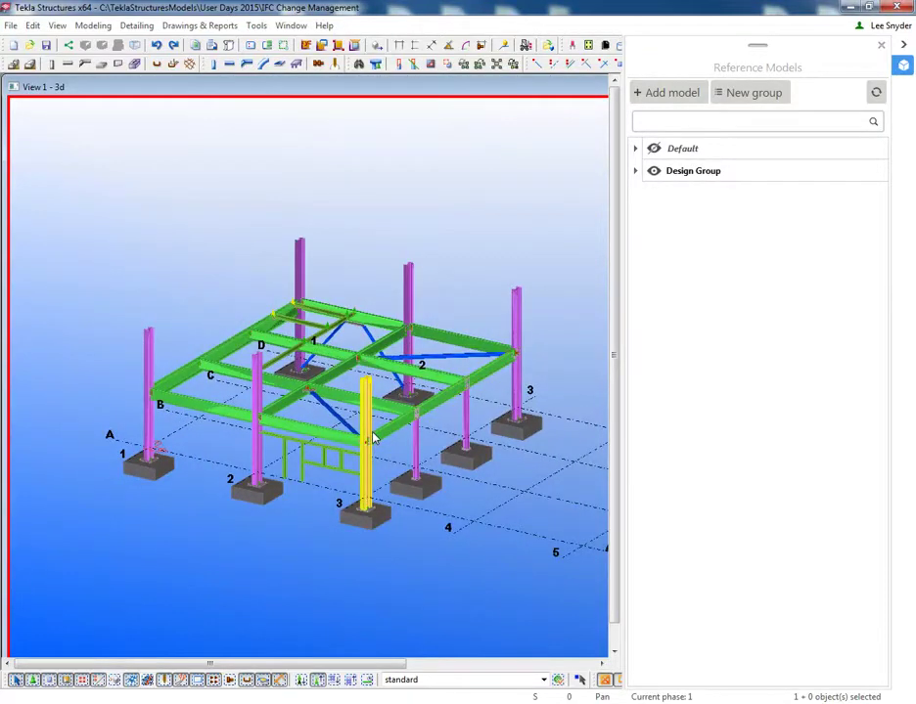
pyautogui.doubleClick(480, 210)
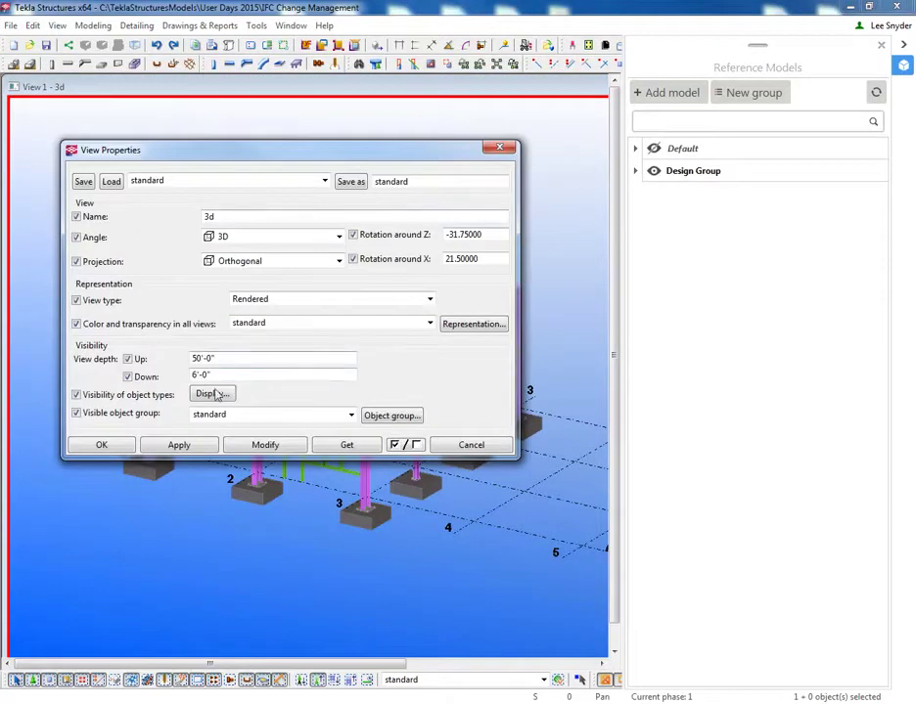
pyautogui.click(286, 452)
pyautogui.click(193, 226)
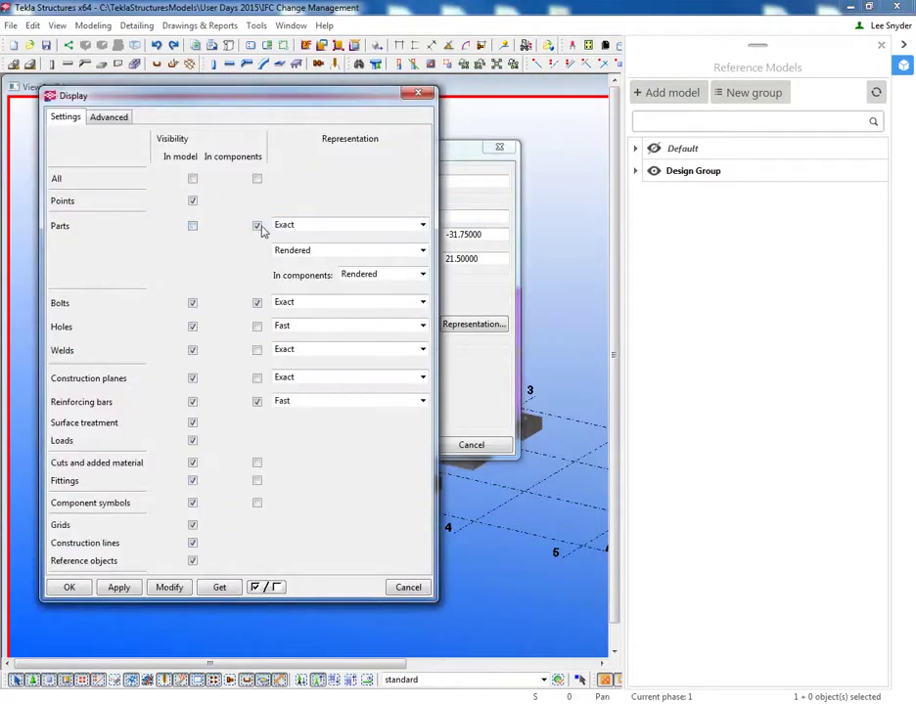
pyautogui.click(257, 226)
pyautogui.click(257, 303)
pyautogui.click(193, 304)
pyautogui.click(192, 328)
pyautogui.click(276, 589)
pyautogui.click(276, 588)
pyautogui.click(193, 561)
pyautogui.click(176, 587)
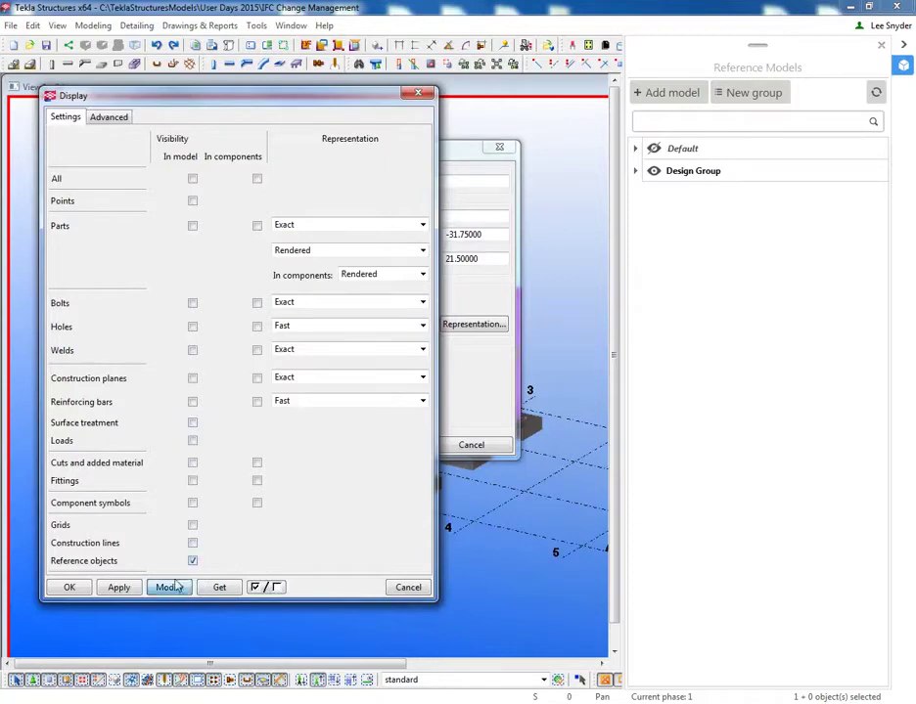
pyautogui.click(407, 587)
pyautogui.click(480, 444)
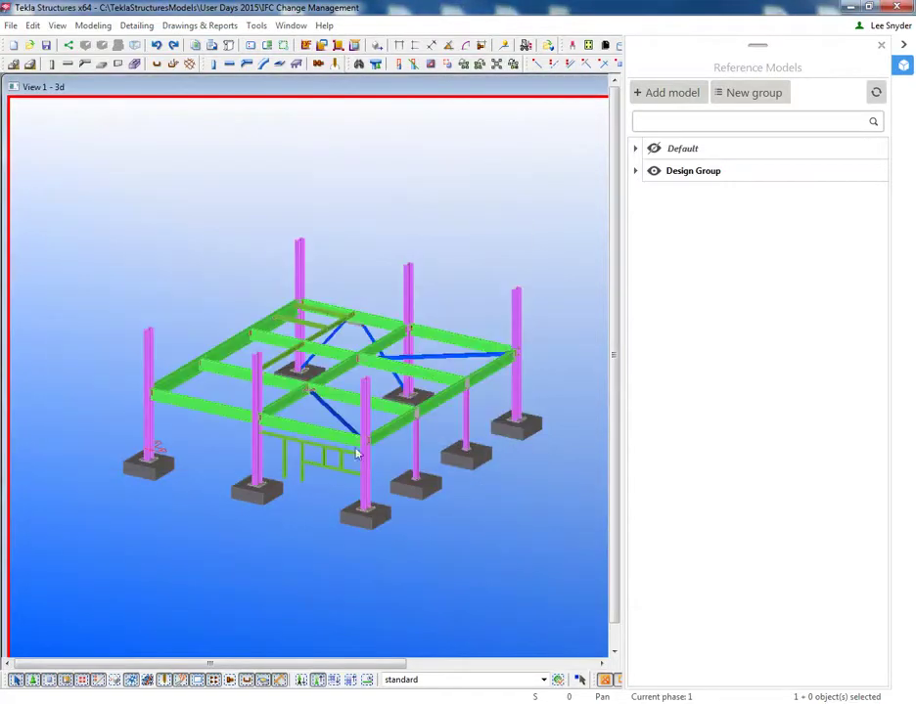
# Open the change detection settings of the DC1 reference model and compare it against original.ifc.
pyautogui.moveTo(409, 464); pyautogui.dragTo(392, 458, button='middle')
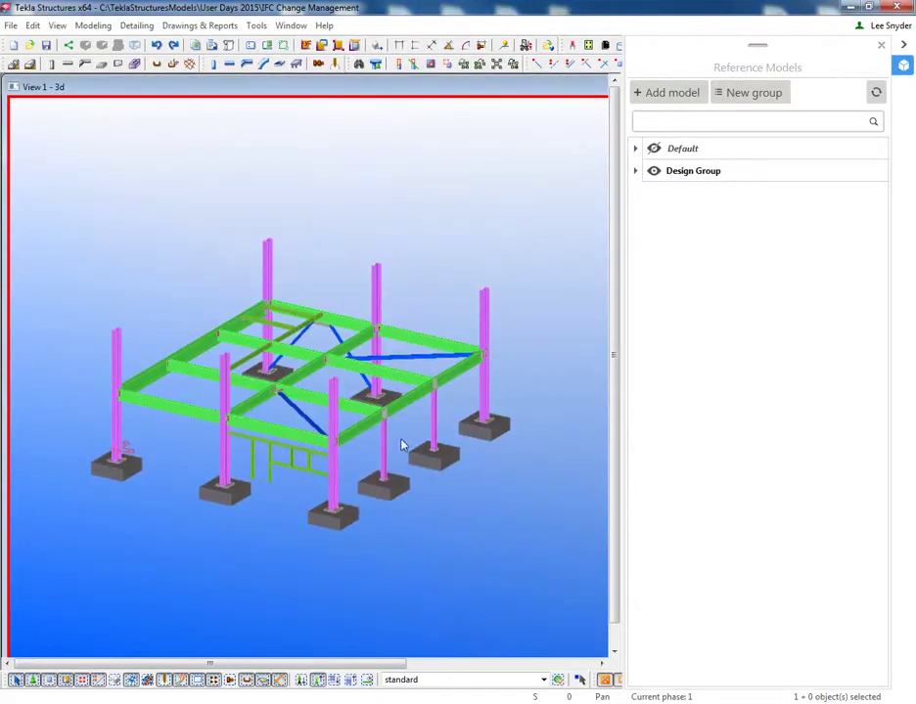
pyautogui.click(636, 172)
pyautogui.click(705, 196)
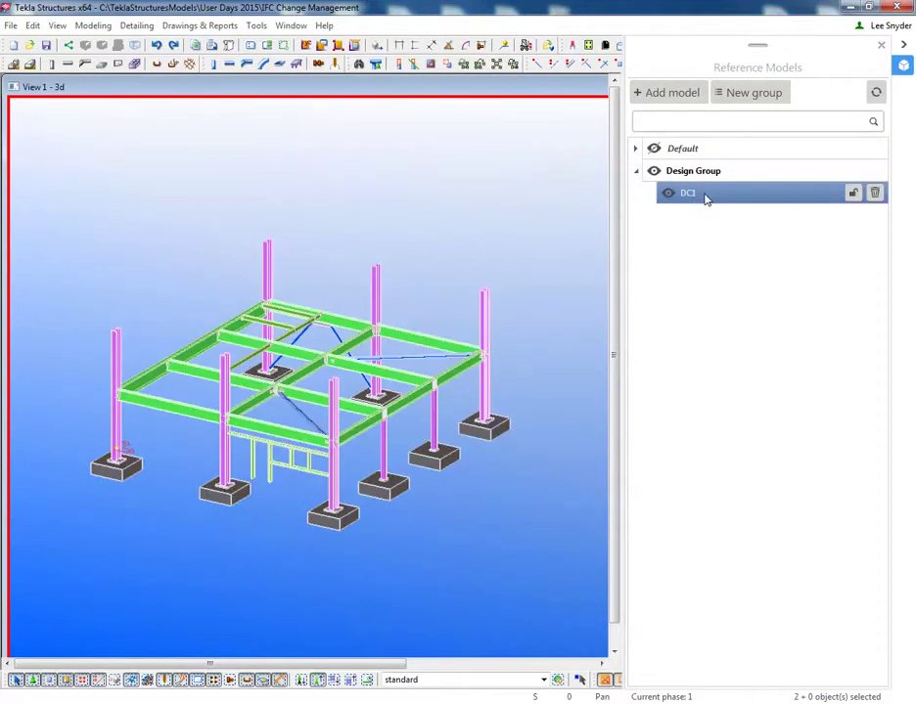
pyautogui.click(711, 194)
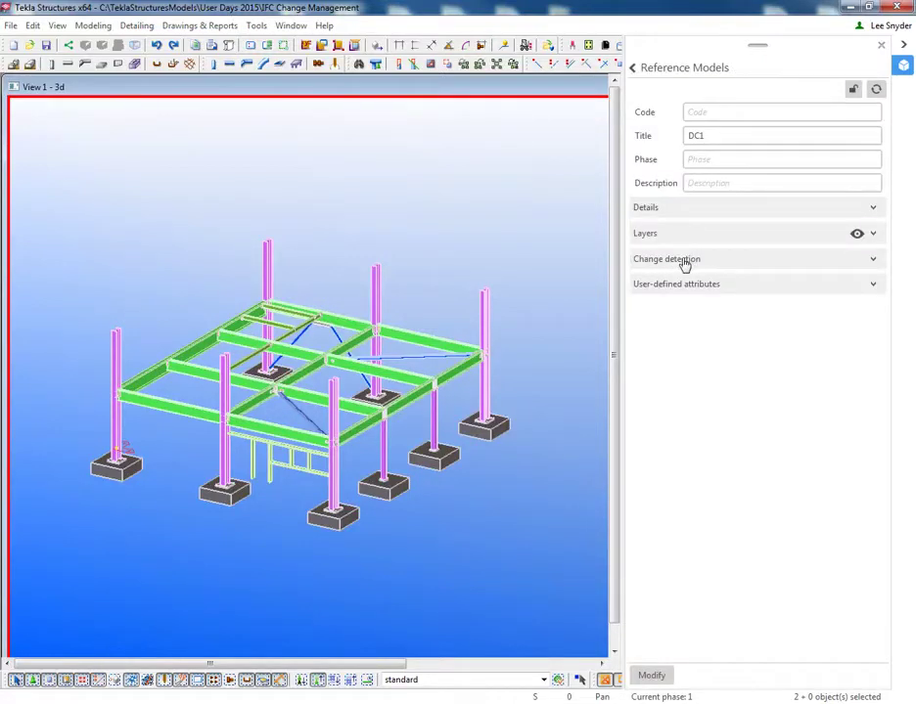
pyautogui.click(871, 260)
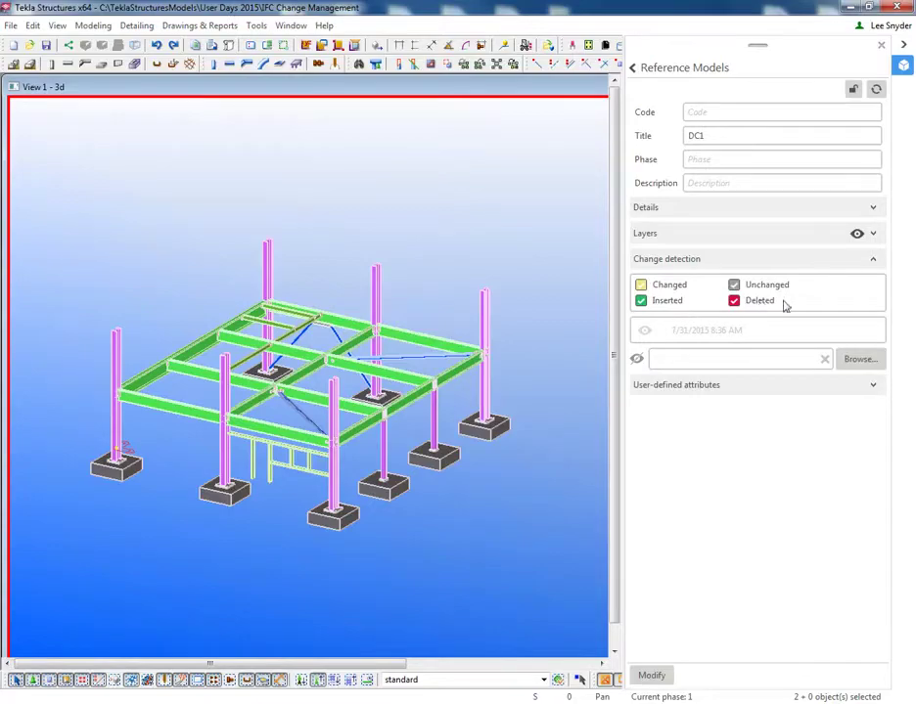
pyautogui.click(859, 362)
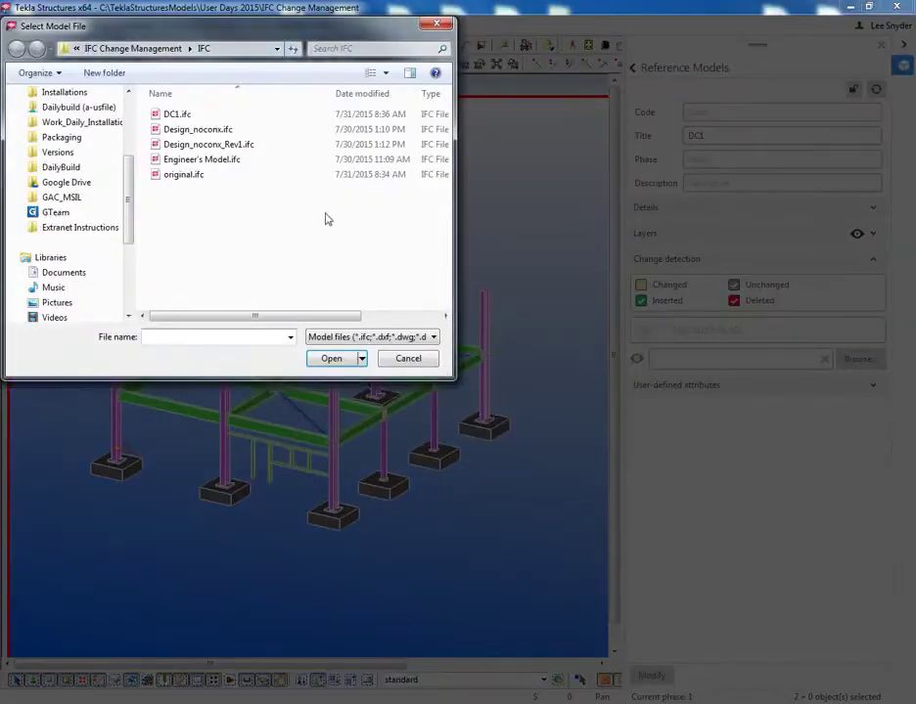
pyautogui.click(188, 176)
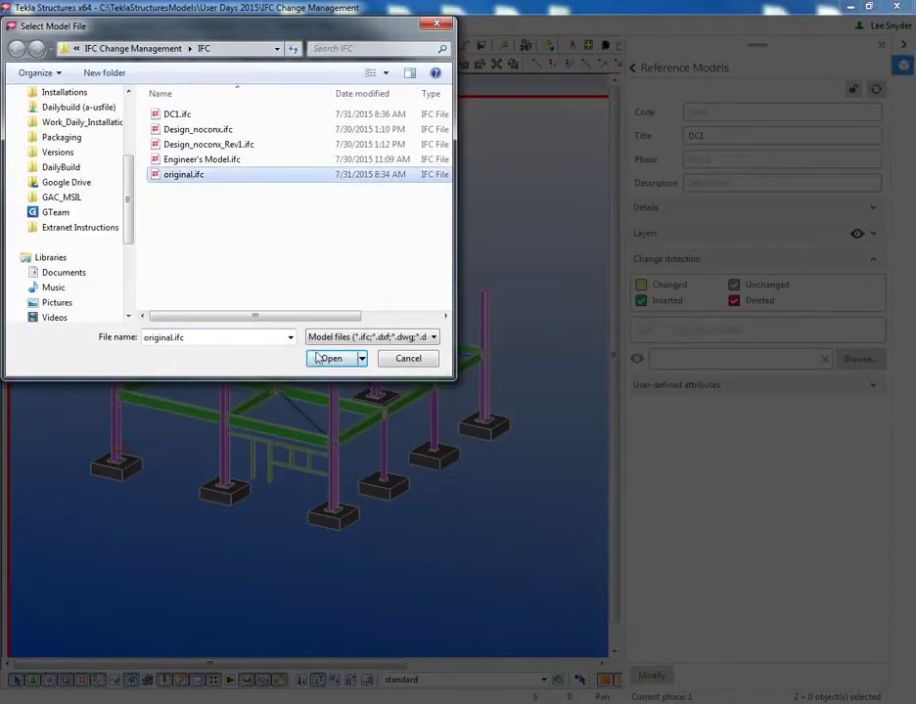
pyautogui.click(331, 359)
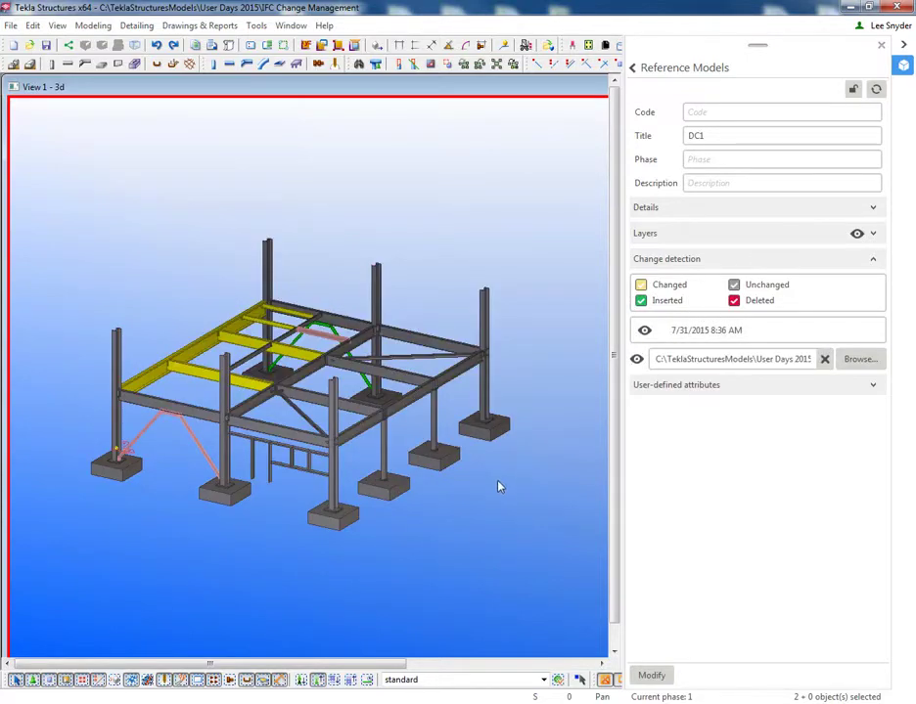
# Examine the beams and braces coloured as changed, inserted and deleted in the compared frame.
pyautogui.scroll(6, 450, 544)
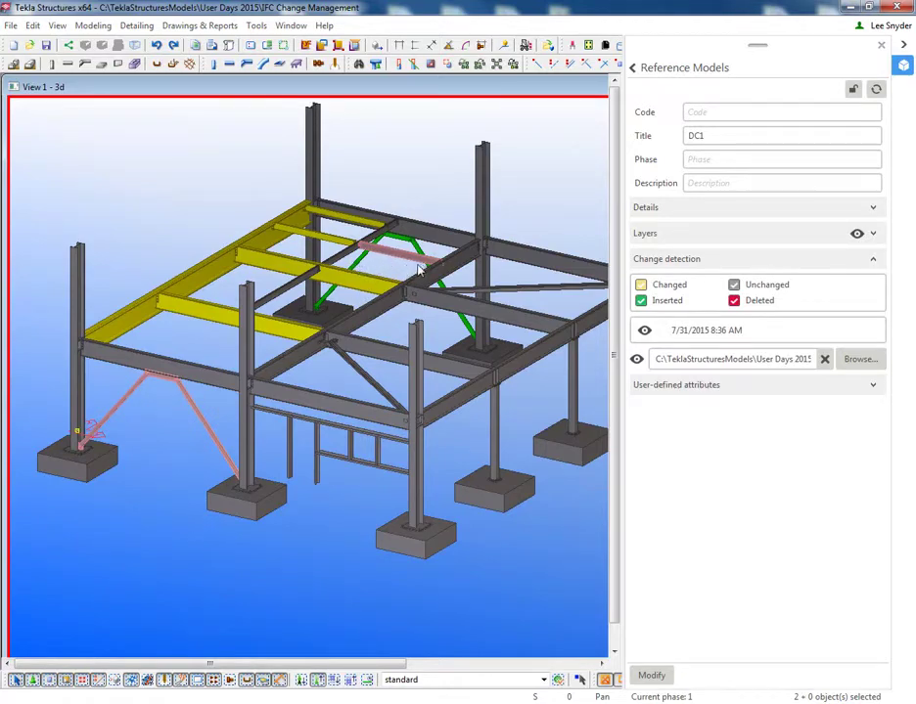
pyautogui.scroll(2, 394, 284)
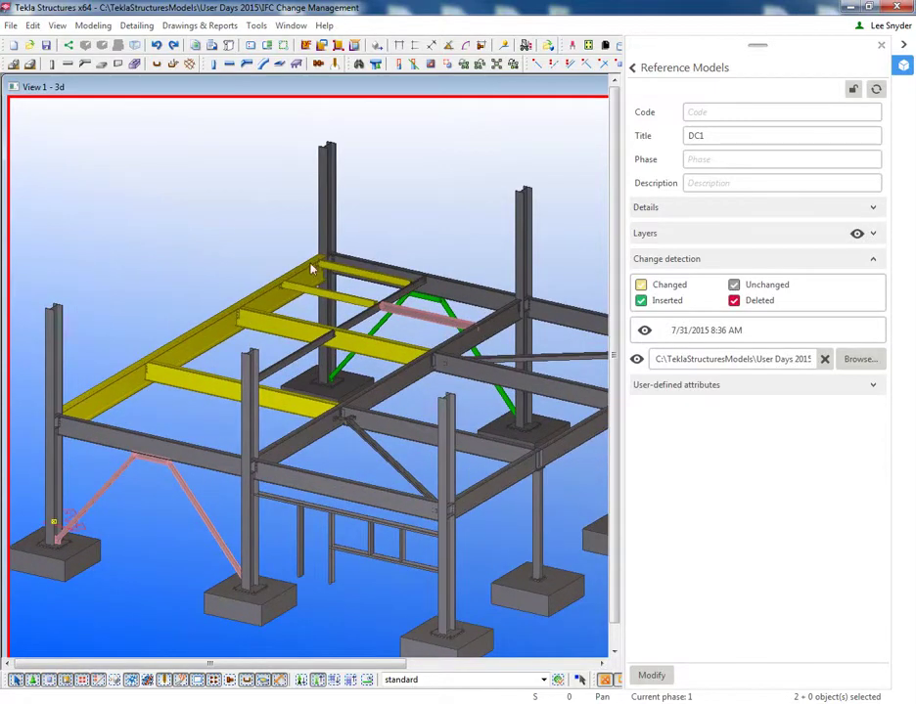
pyautogui.scroll(1, 278, 298)
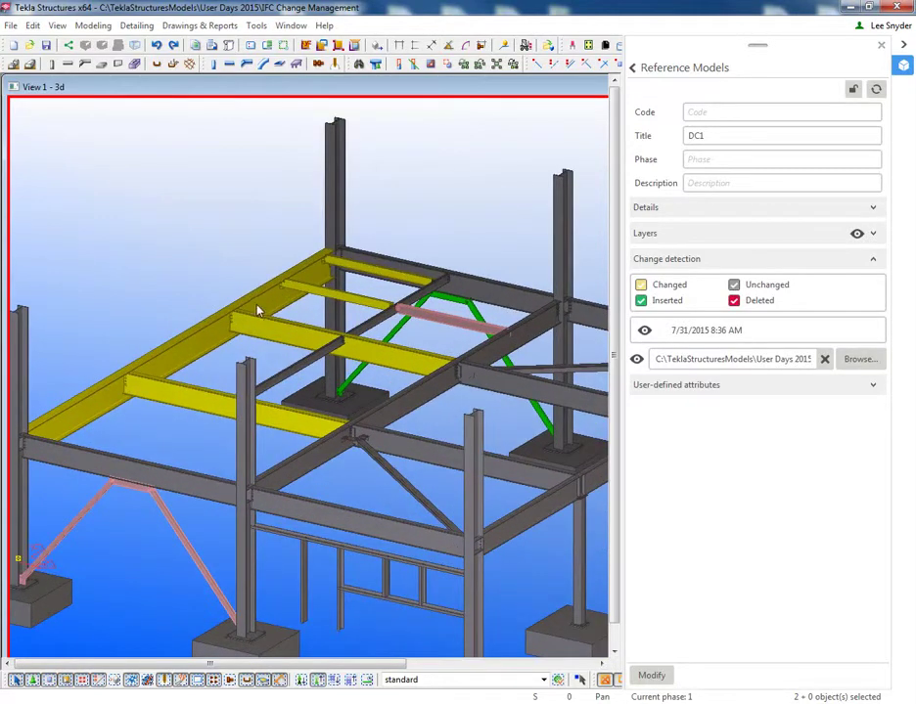
pyautogui.scroll(2, 371, 299)
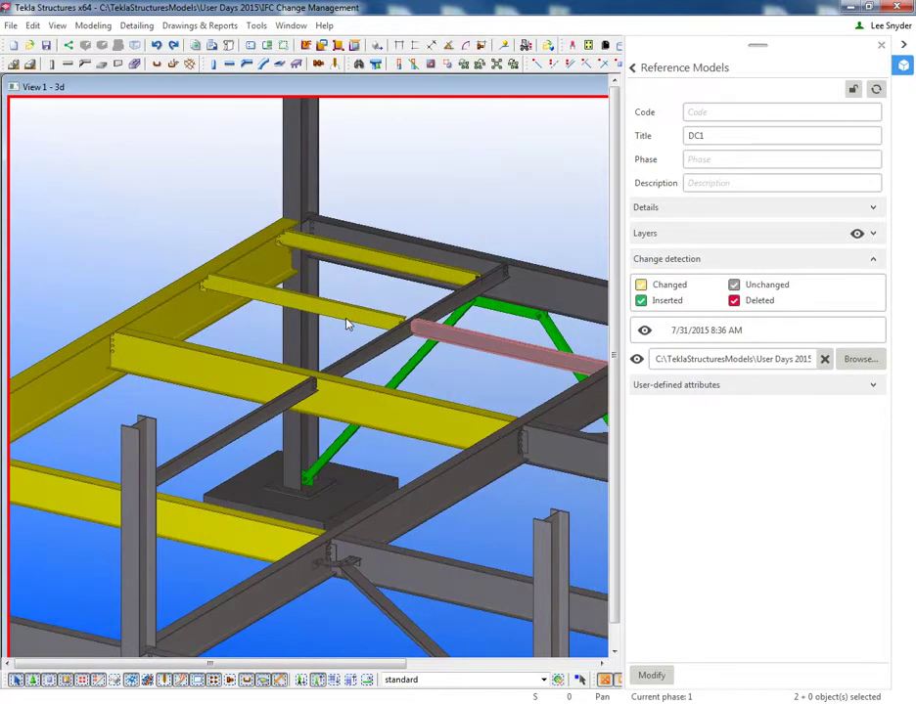
pyautogui.scroll(-3, 277, 347)
pyautogui.scroll(-2, 277, 348)
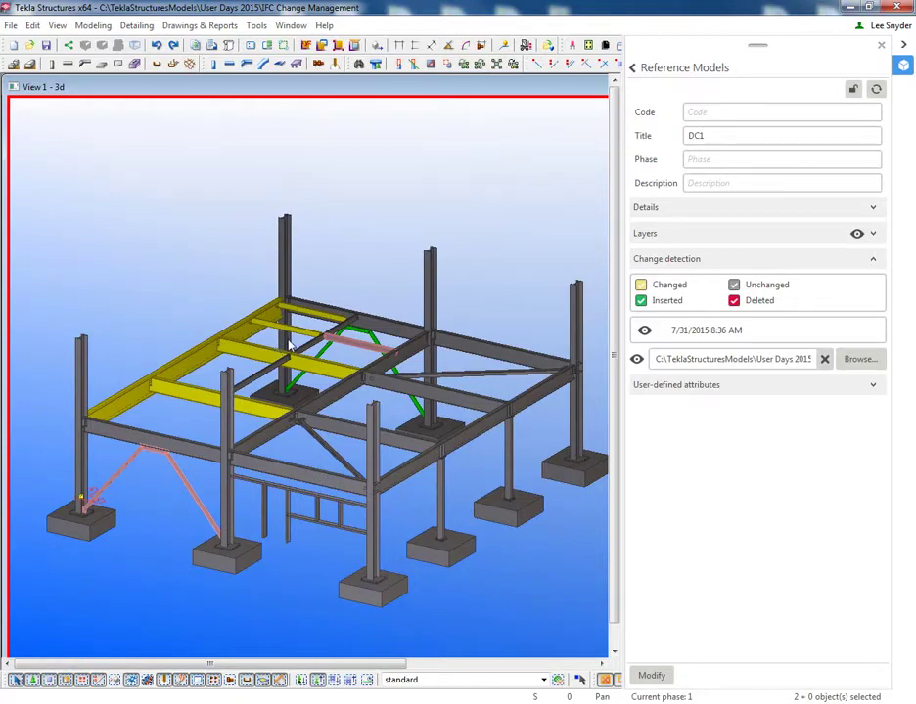
pyautogui.scroll(-1, 290, 345)
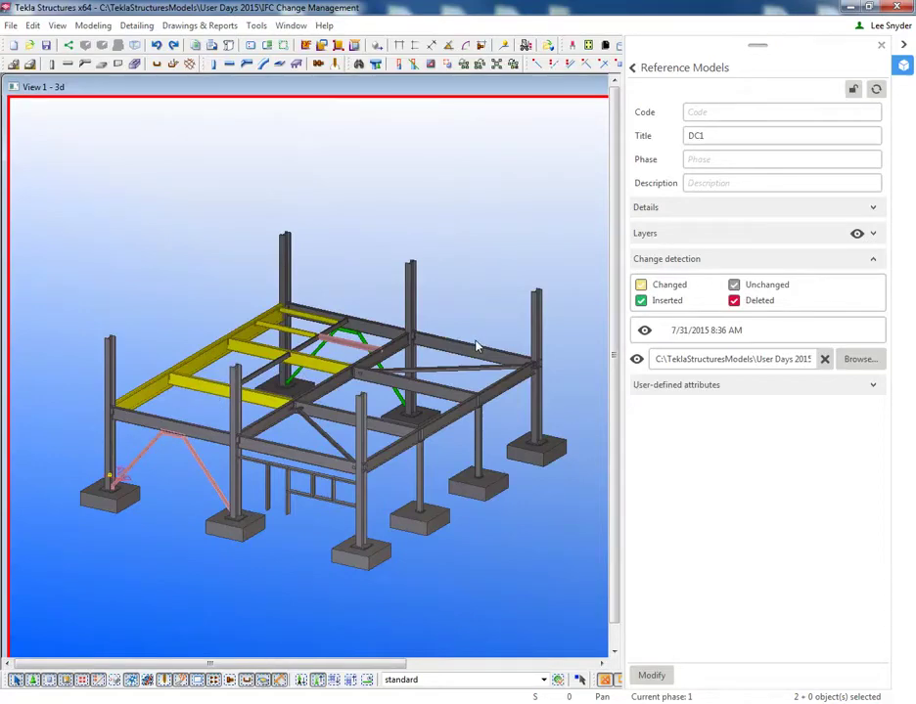
# Delete the DC1 reference model and its Design Group, and collapse the reference model list.
pyautogui.click(669, 70)
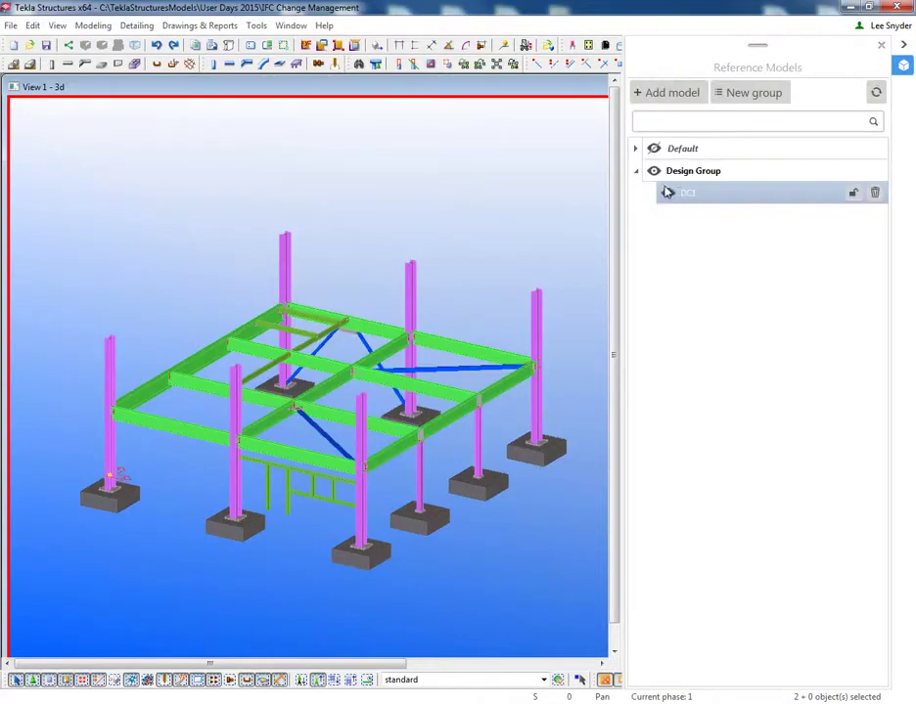
pyautogui.click(875, 194)
pyautogui.click(433, 389)
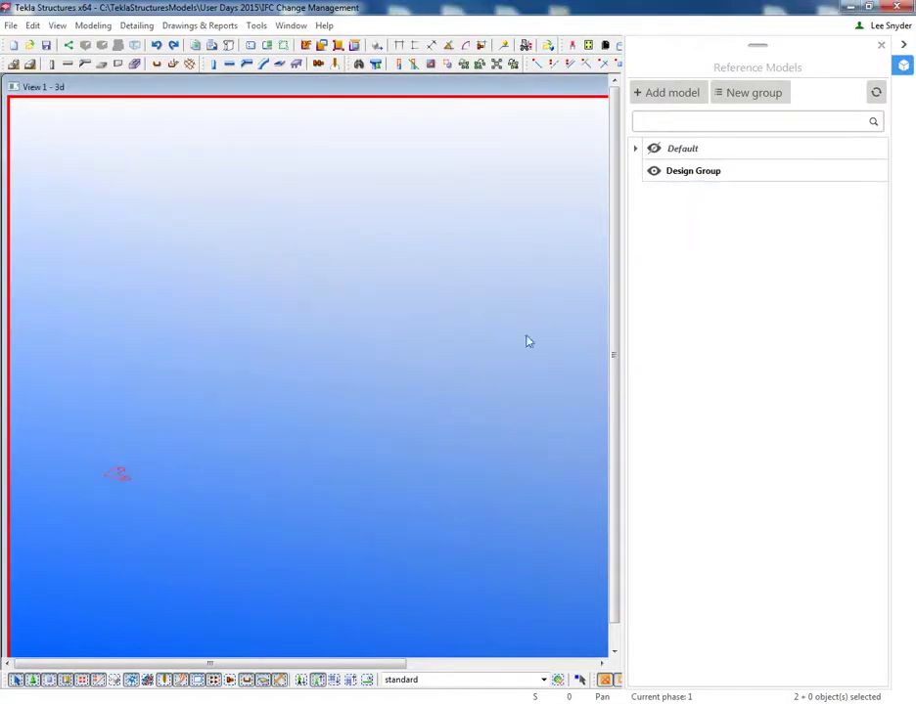
pyautogui.click(875, 174)
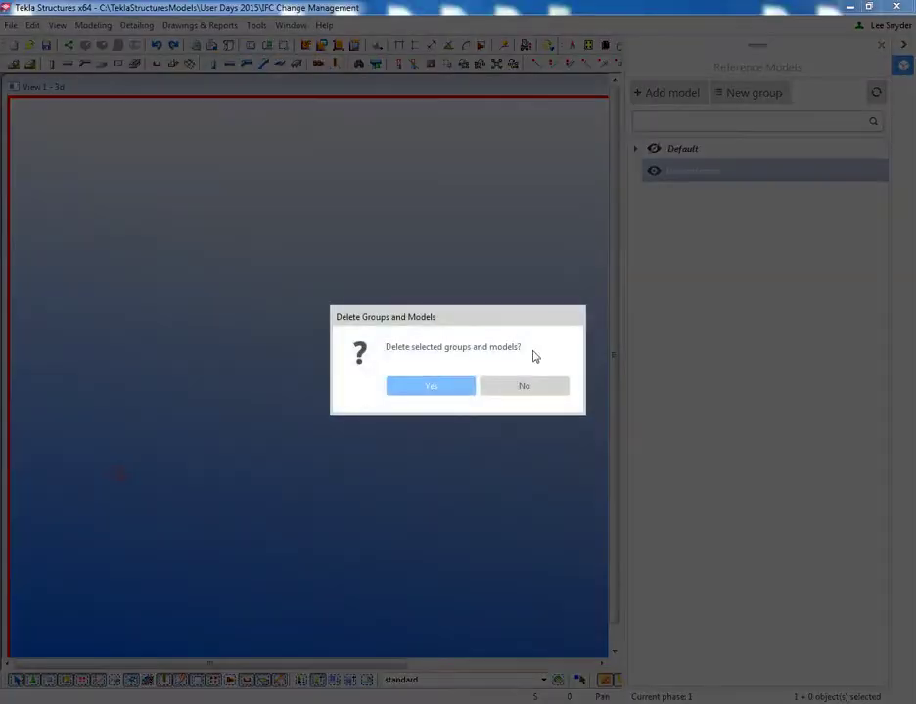
pyautogui.click(444, 387)
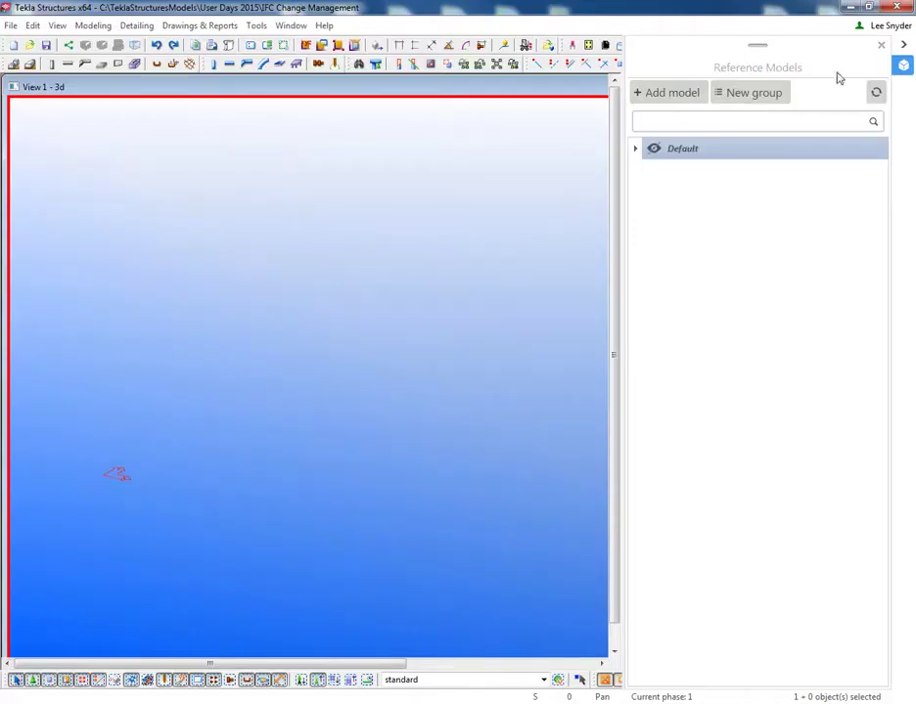
pyautogui.click(903, 48)
# Make all object types visible in the model again, showing only parts, bolts and holes within components.
pyautogui.doubleClick(383, 184)
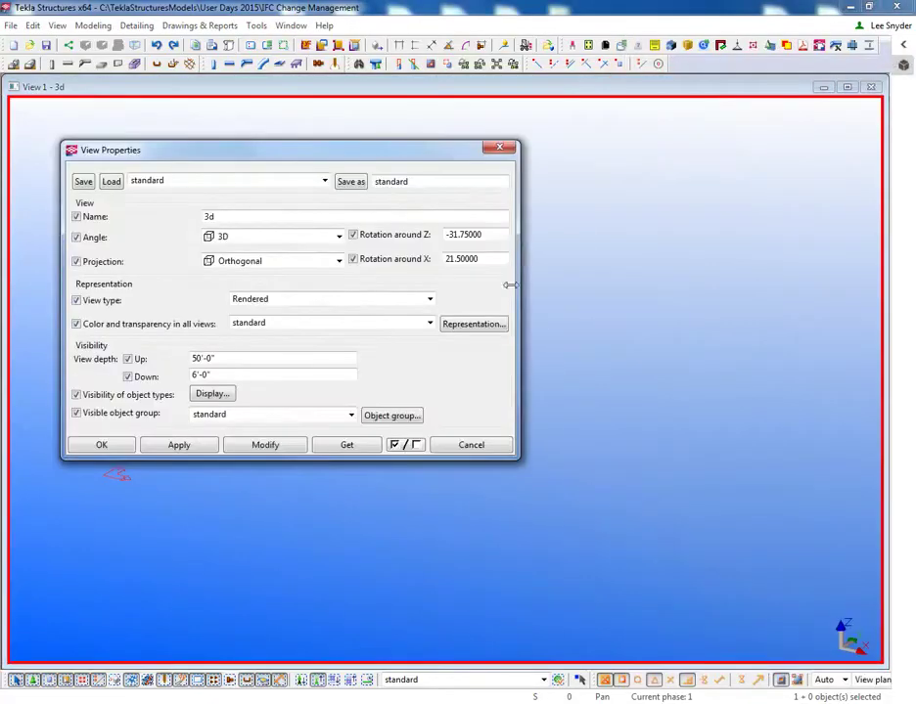
pyautogui.click(391, 415)
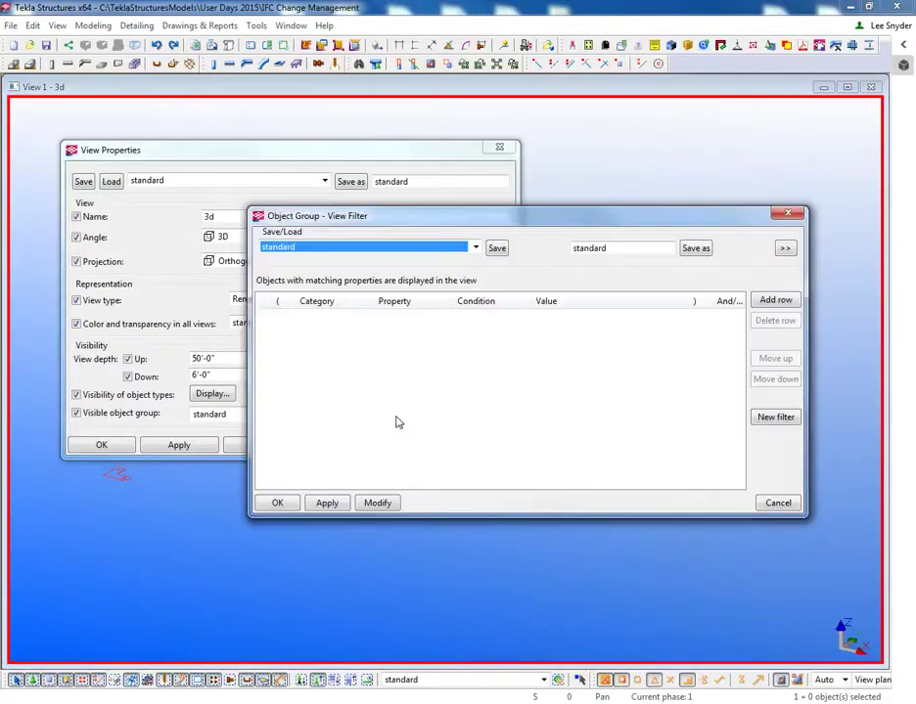
pyautogui.click(775, 503)
pyautogui.click(218, 395)
pyautogui.click(274, 588)
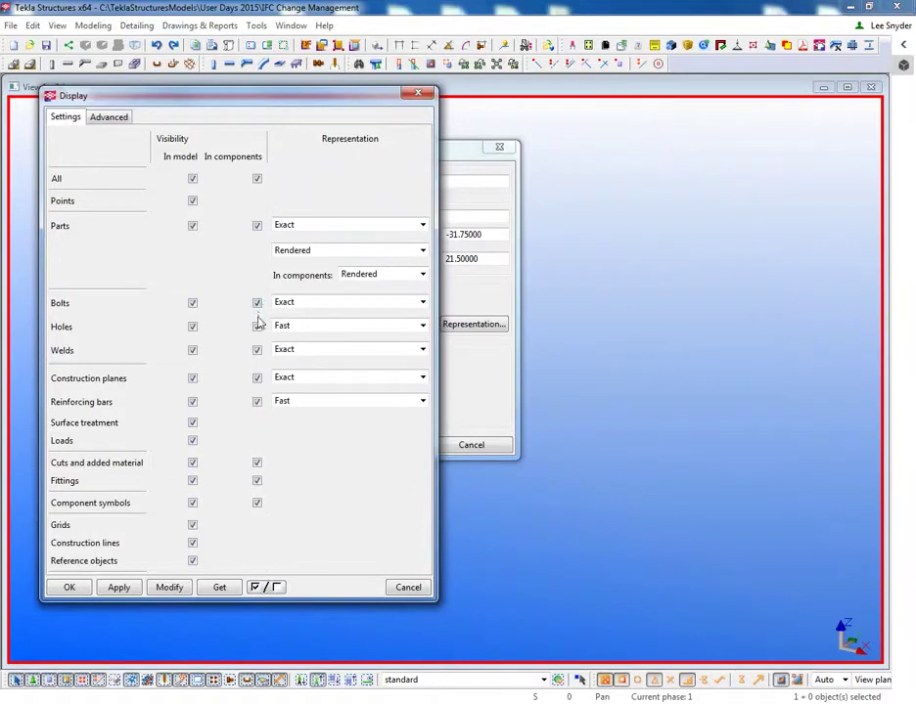
pyautogui.click(256, 349)
pyautogui.click(256, 379)
pyautogui.click(256, 402)
pyautogui.click(257, 480)
pyautogui.click(179, 587)
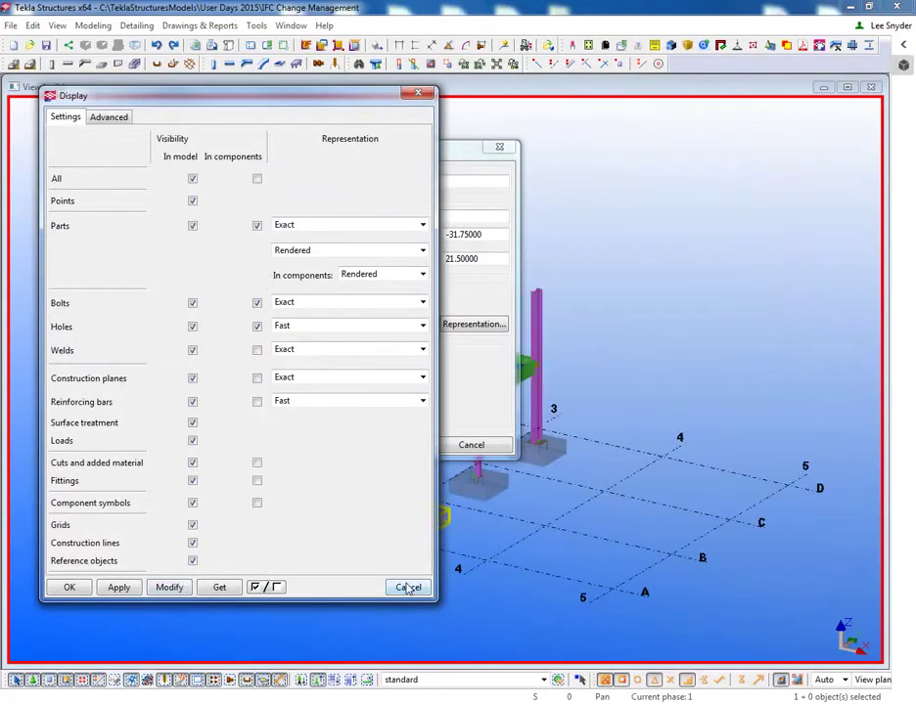
# Close the display settings and view properties dialogs and return to the 3D view of the steel frame.
pyautogui.click(408, 587)
pyautogui.click(471, 445)
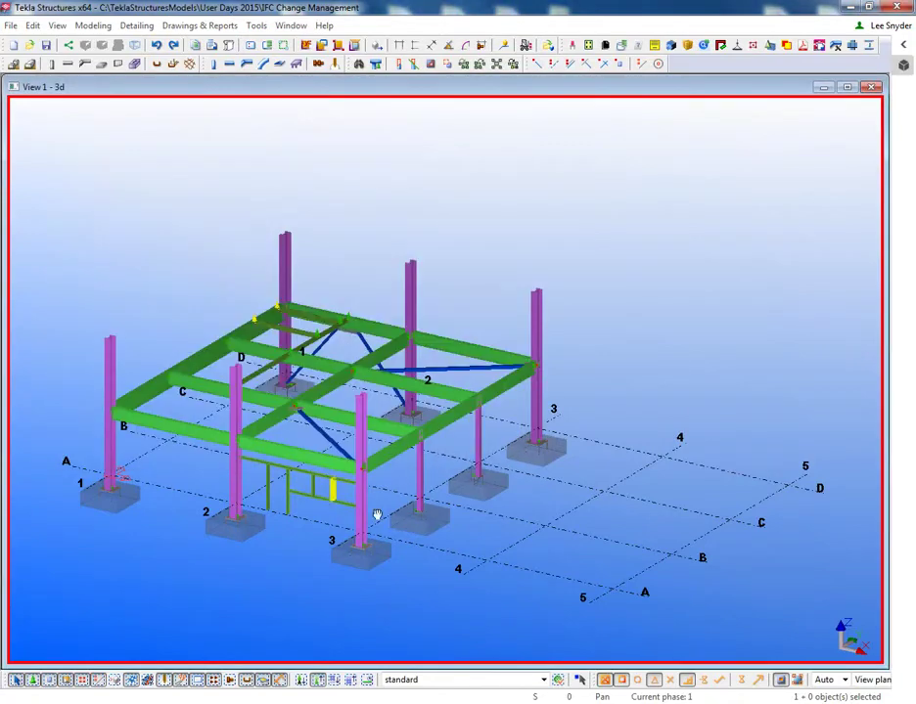
pyautogui.scroll(2, 419, 479)
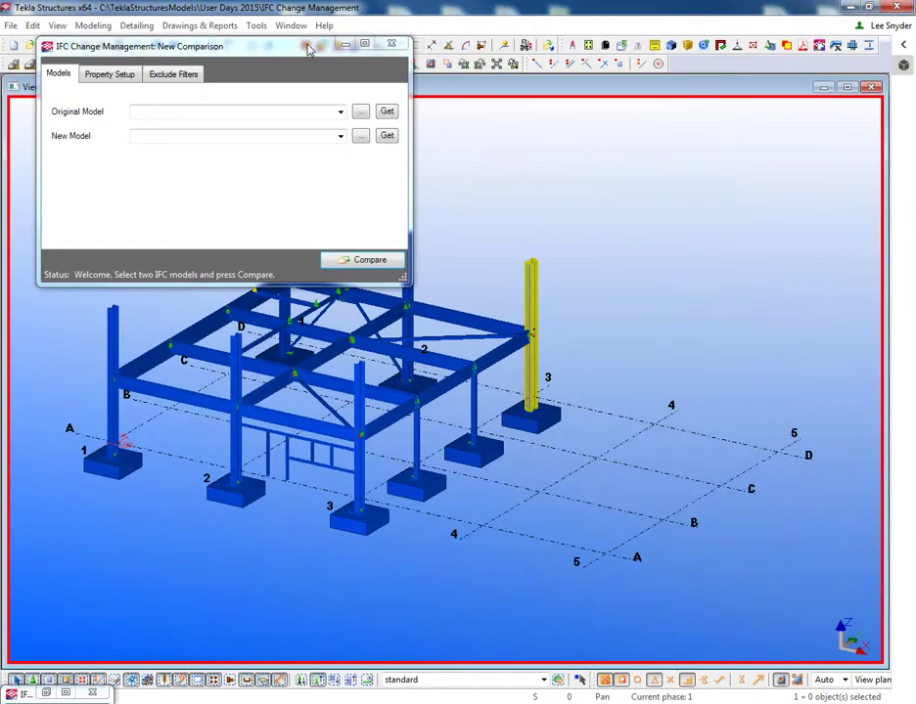
# Set up a new IFC comparison with original.ifc as the original model and DC1.ifc as the new model.
pyautogui.moveTo(308, 49); pyautogui.dragTo(533, 198)
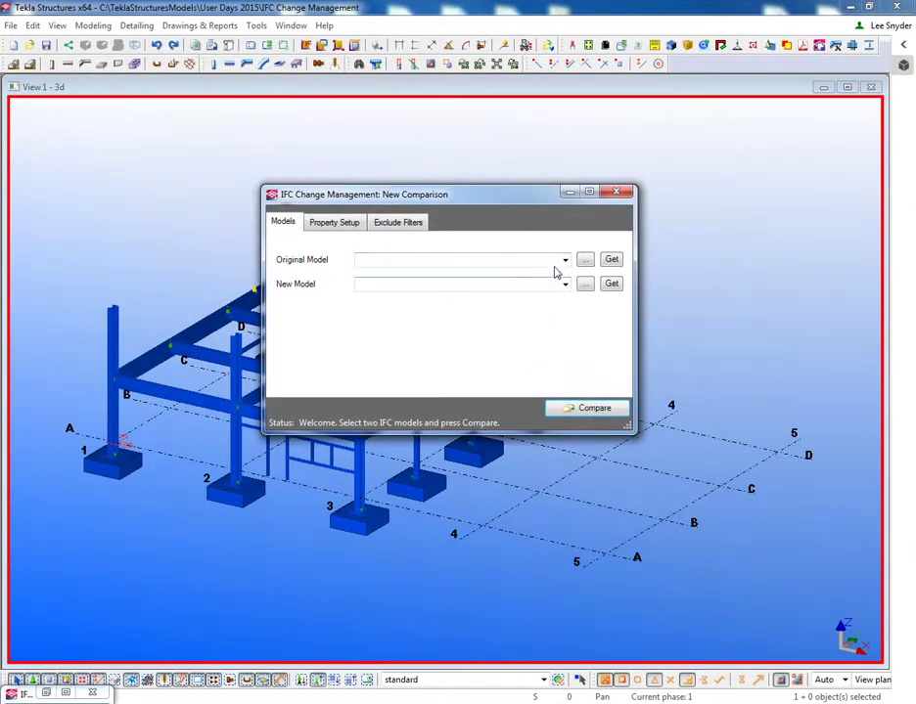
pyautogui.click(585, 260)
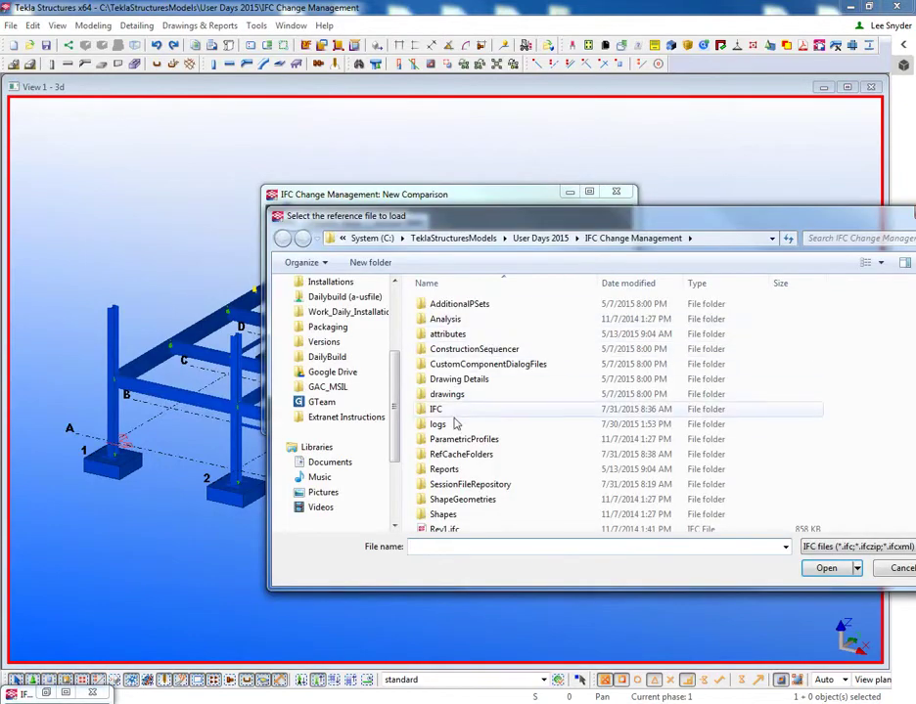
pyautogui.doubleClick(445, 410)
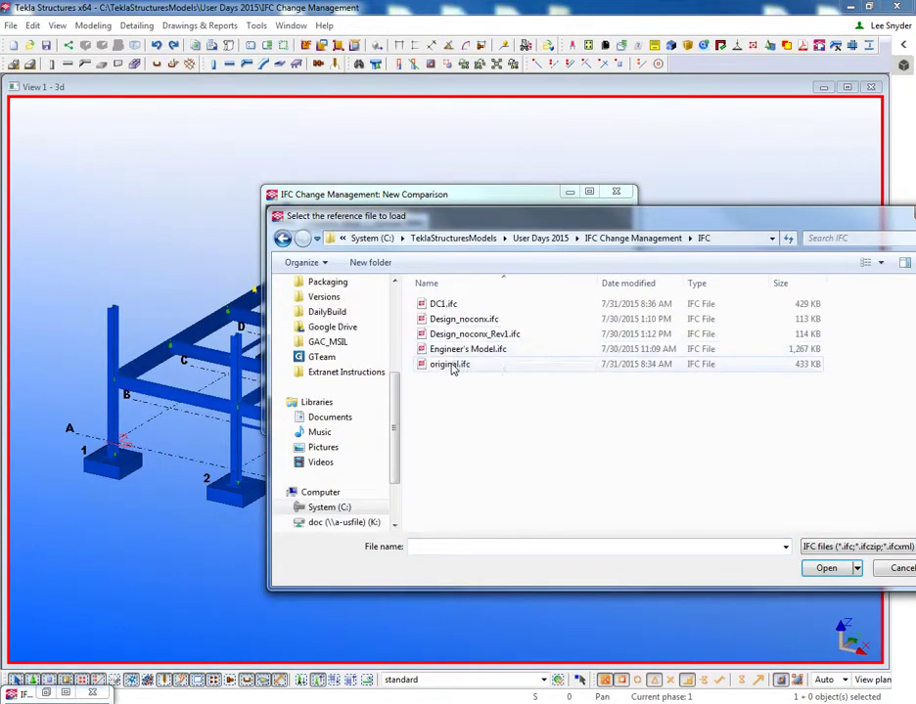
pyautogui.doubleClick(450, 365)
pyautogui.click(586, 285)
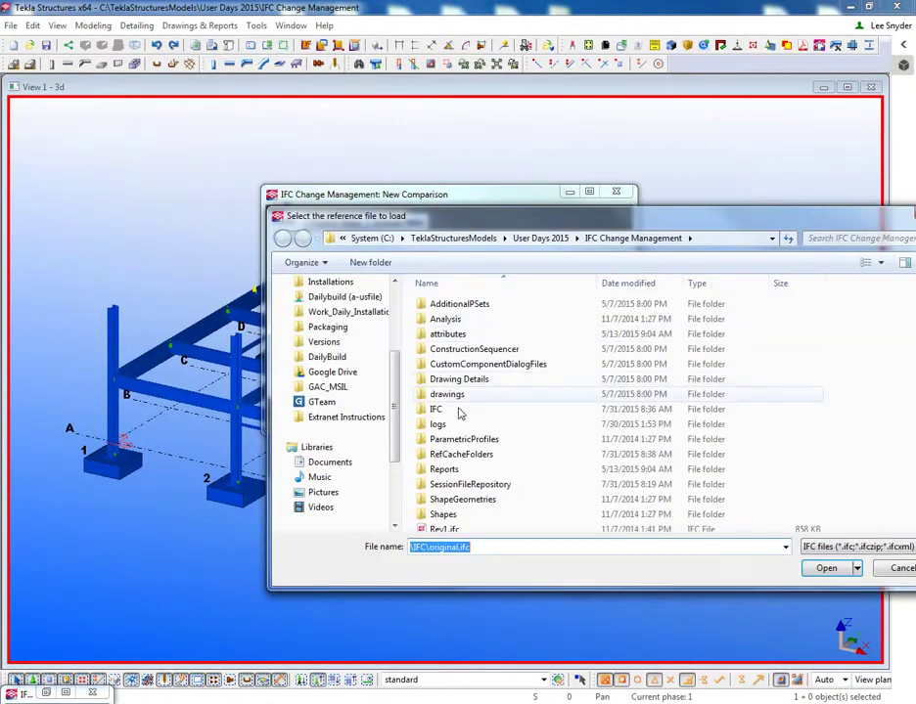
pyautogui.doubleClick(442, 411)
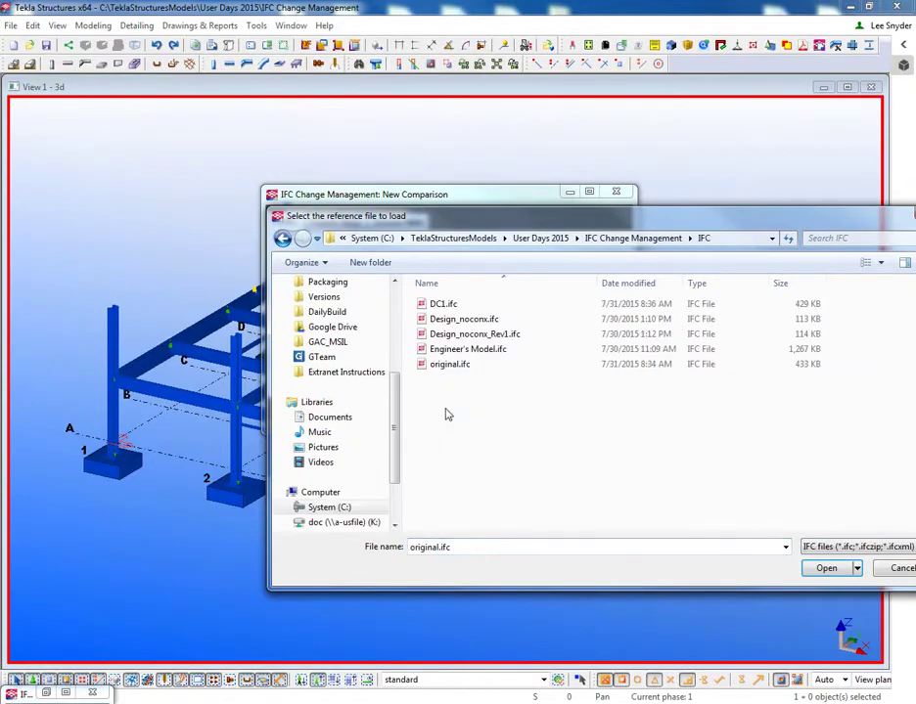
pyautogui.doubleClick(444, 305)
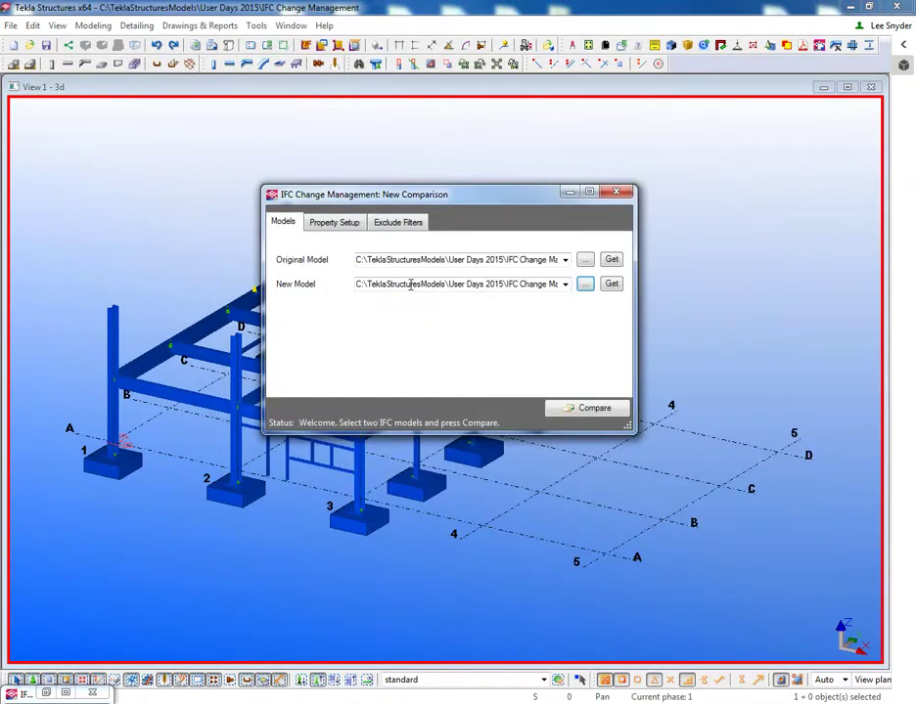
# Examine the full list of properties to compare, their update flags and types, and the exclude filters.
pyautogui.click(333, 223)
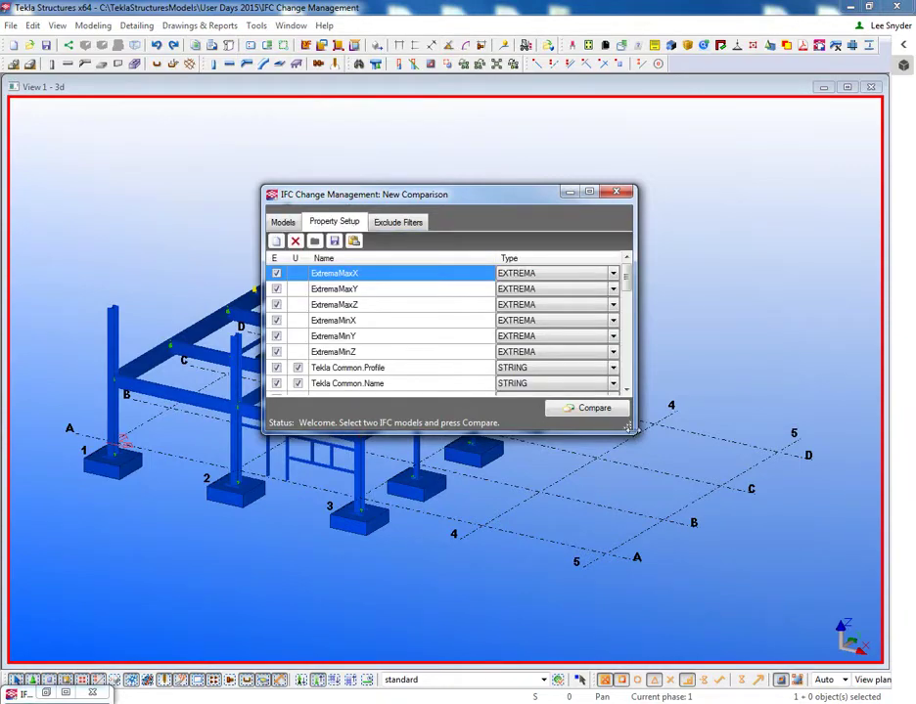
pyautogui.moveTo(629, 427); pyautogui.dragTo(798, 619)
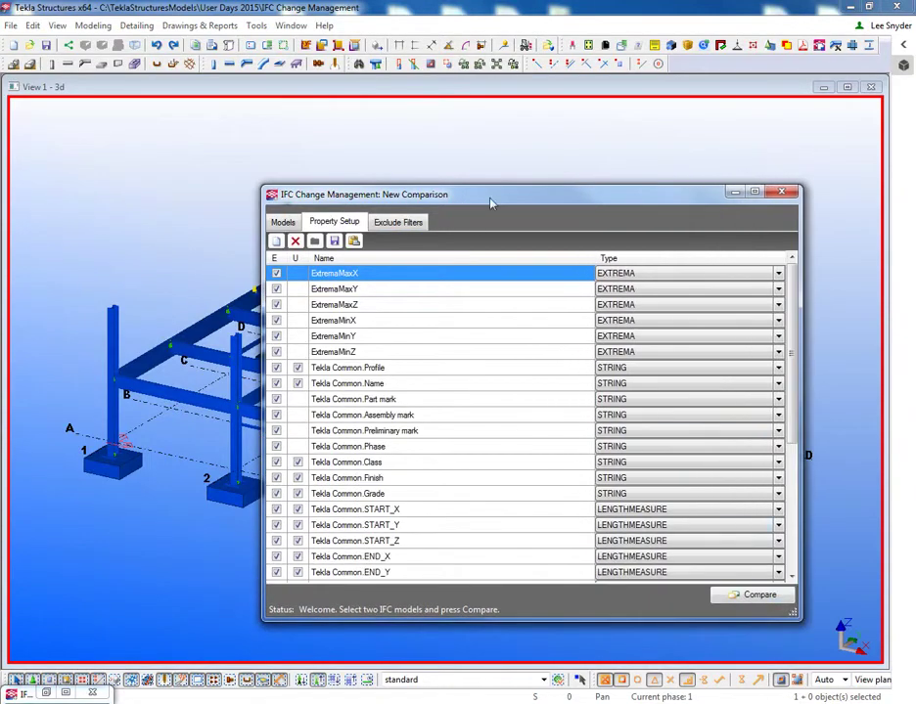
pyautogui.moveTo(493, 195); pyautogui.dragTo(472, 125)
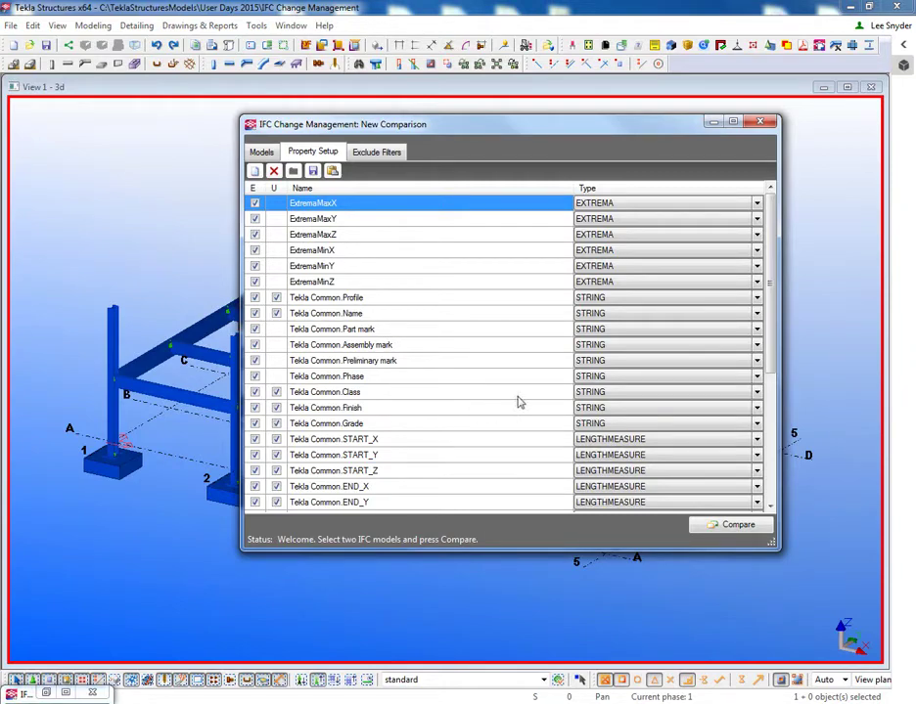
pyautogui.moveTo(773, 307); pyautogui.dragTo(773, 448)
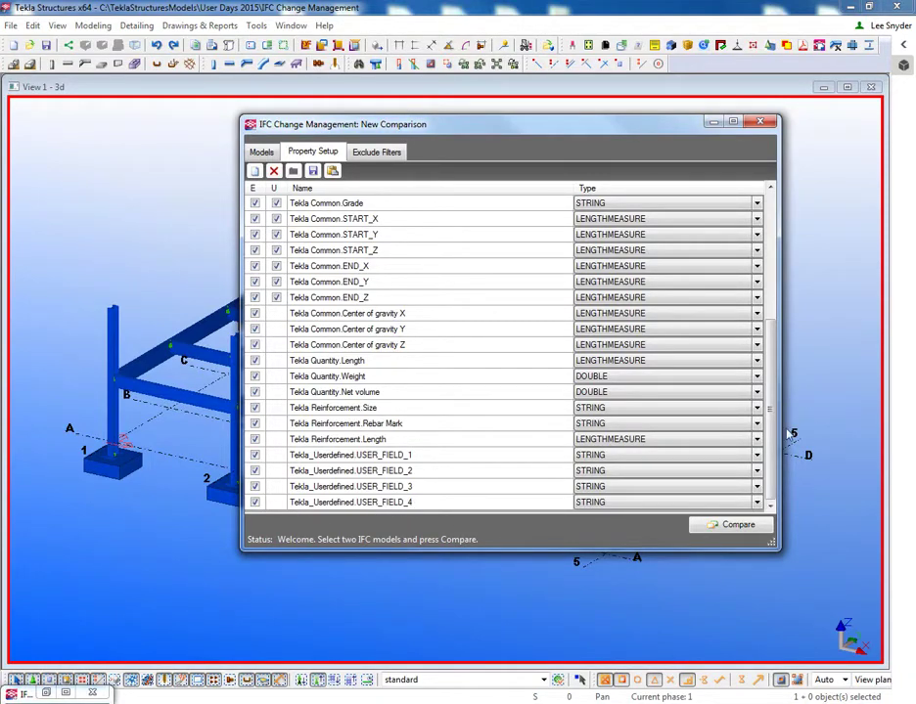
pyautogui.scroll(4, 525, 349)
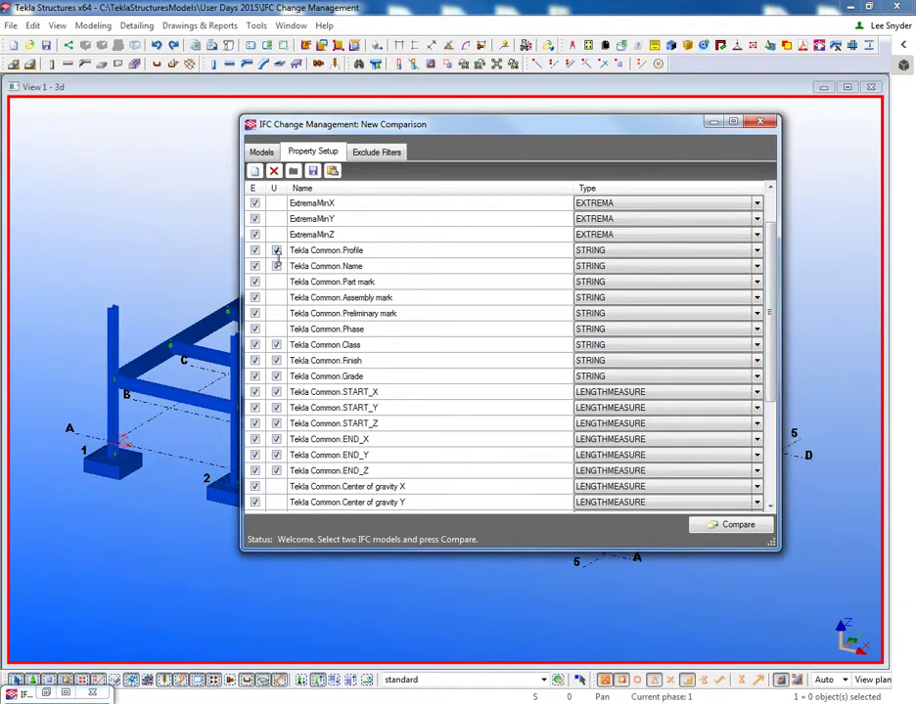
pyautogui.click(276, 376)
pyautogui.click(384, 153)
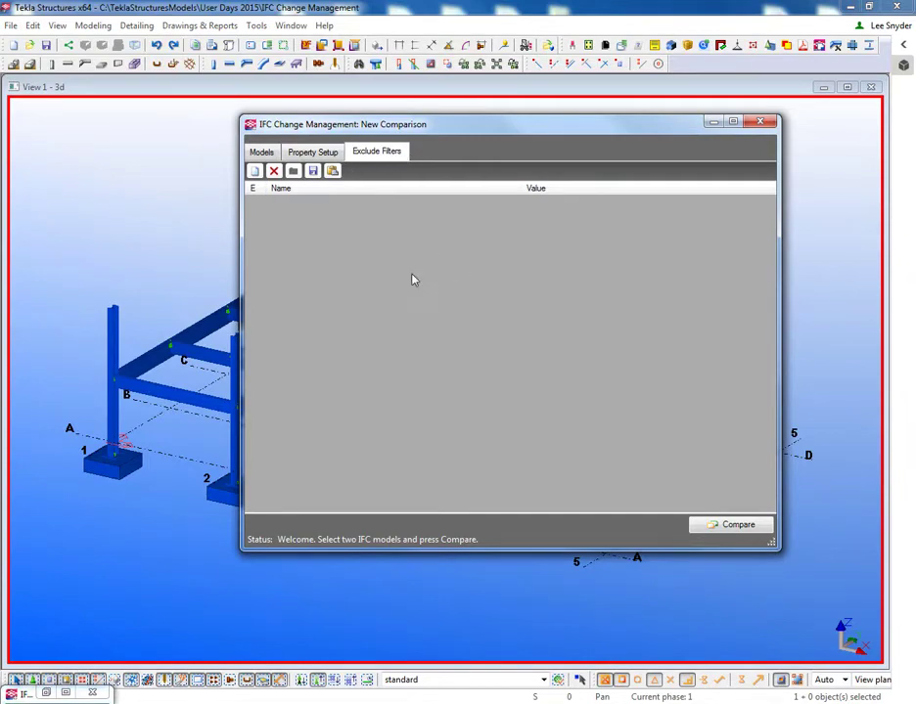
# Run the comparison between original.ifc and DC1.ifc and close the text change report it produces.
pyautogui.click(261, 153)
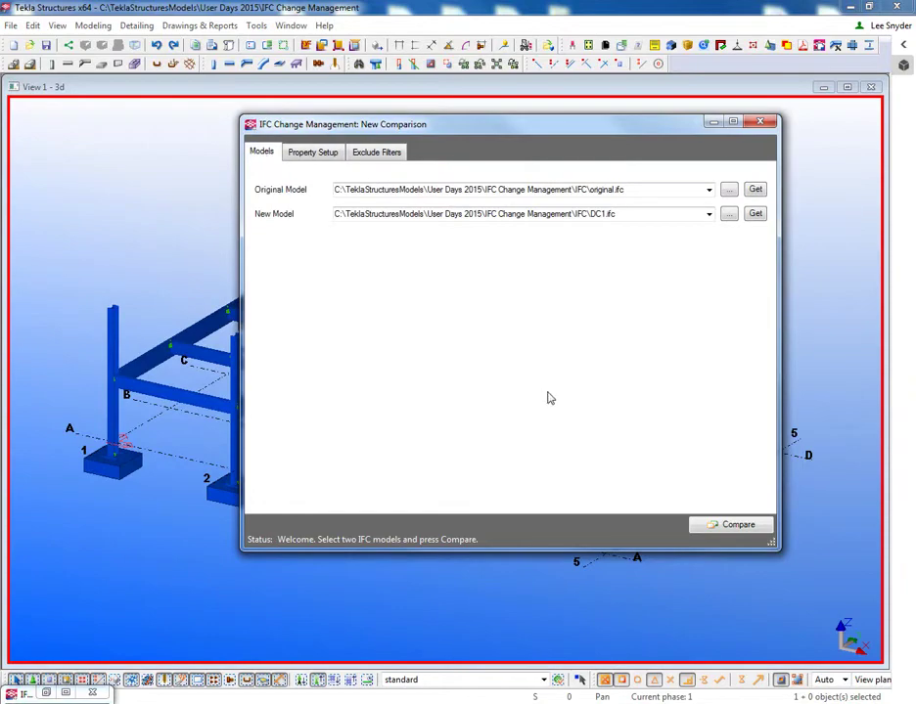
pyautogui.click(732, 528)
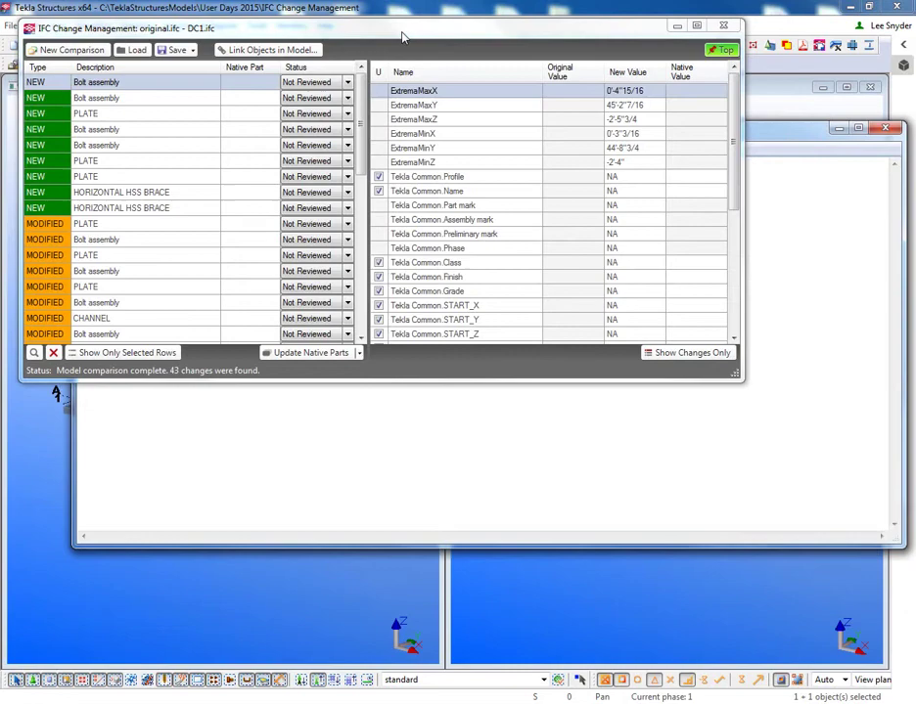
pyautogui.moveTo(401, 37); pyautogui.dragTo(482, 307)
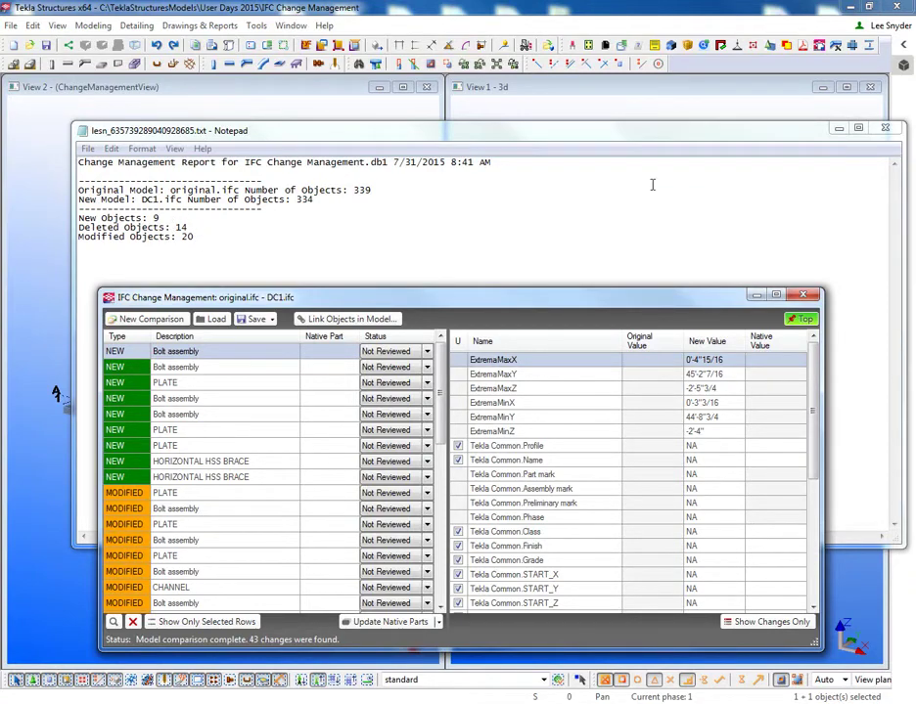
pyautogui.click(884, 128)
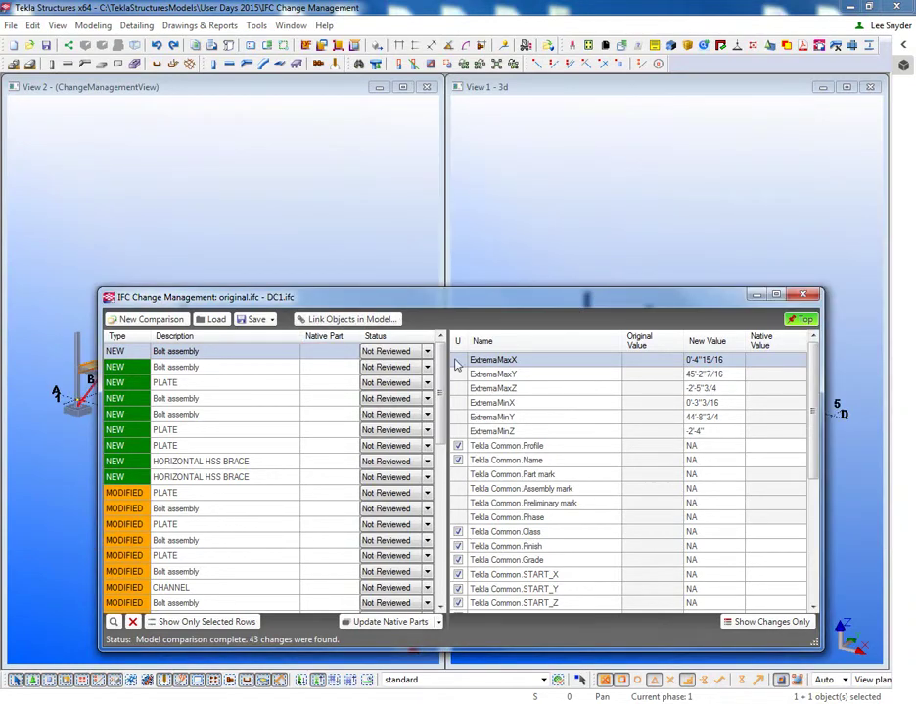
# Arrange the change list below both model views and inspect the new horizontal HSS braces and the first modified plate.
pyautogui.moveTo(492, 307); pyautogui.dragTo(525, 429)
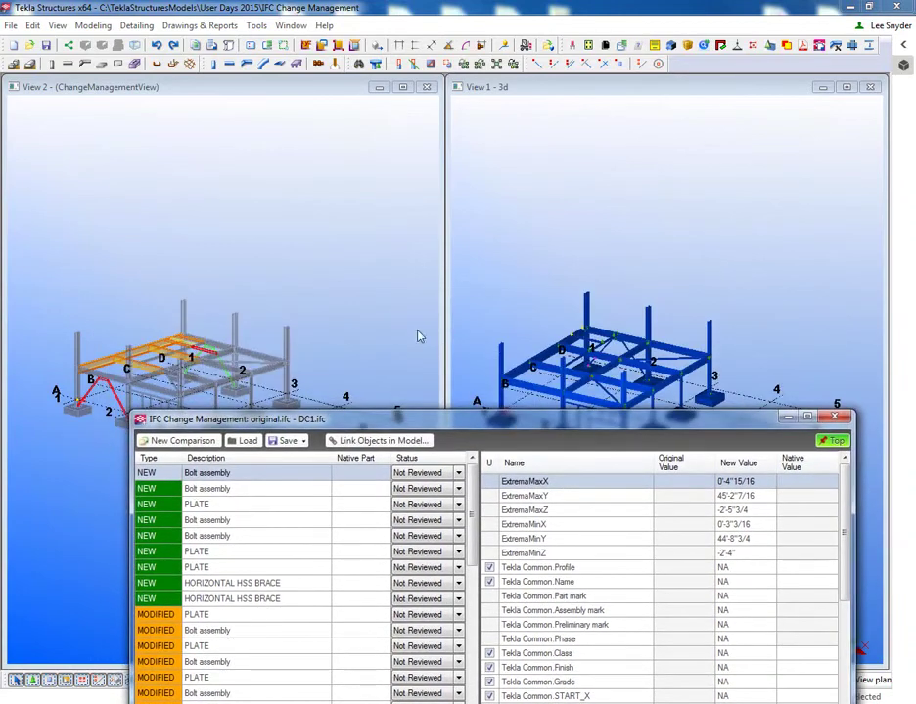
pyautogui.scroll(2, 133, 279)
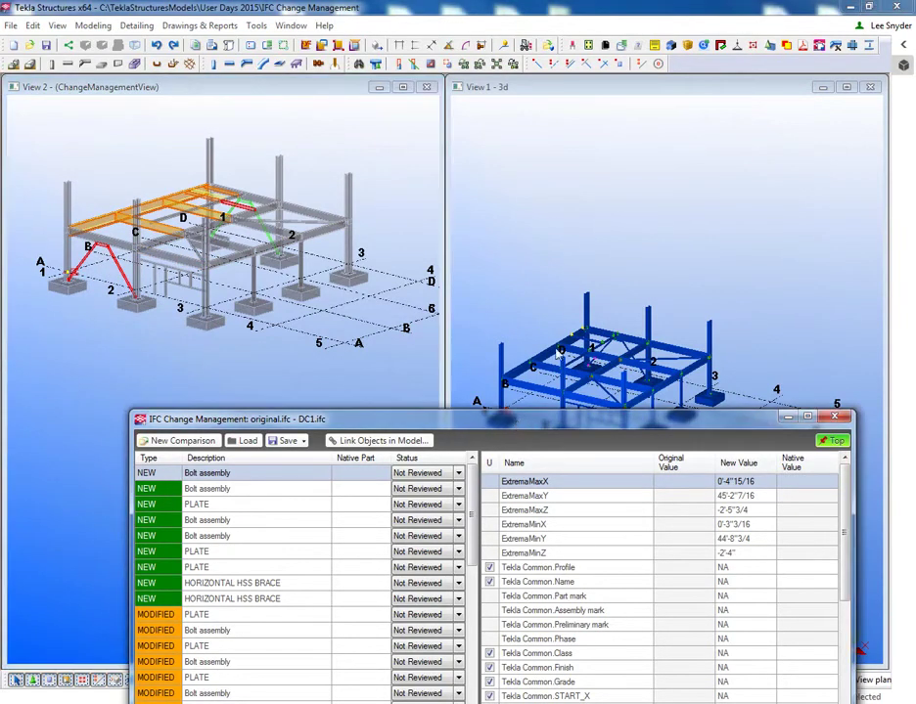
pyautogui.moveTo(587, 340); pyautogui.dragTo(587, 227, button='middle')
pyautogui.moveTo(610, 428); pyautogui.dragTo(640, 373)
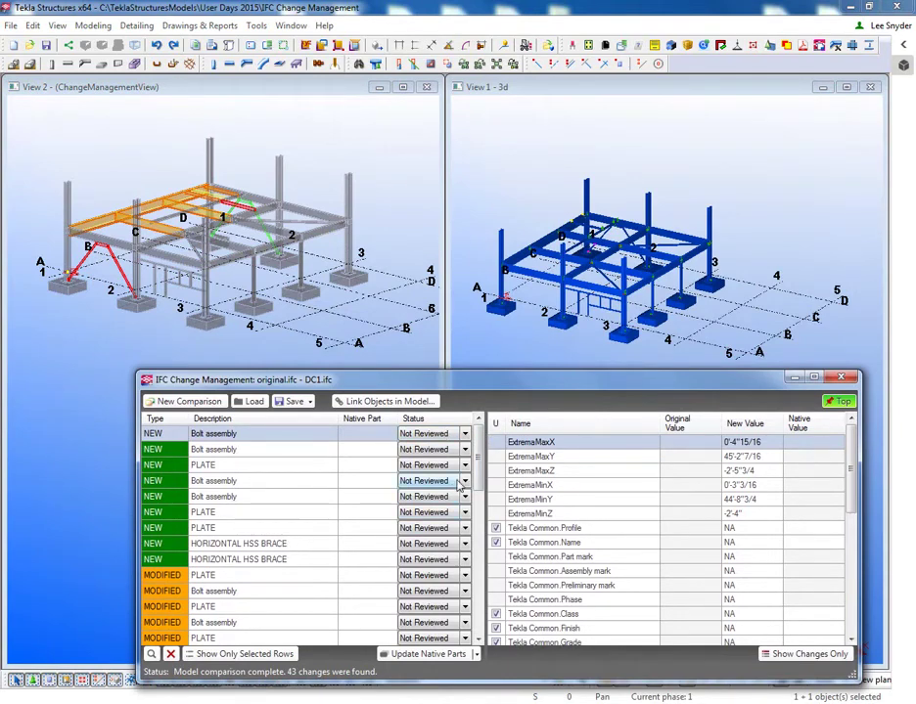
pyautogui.click(296, 544)
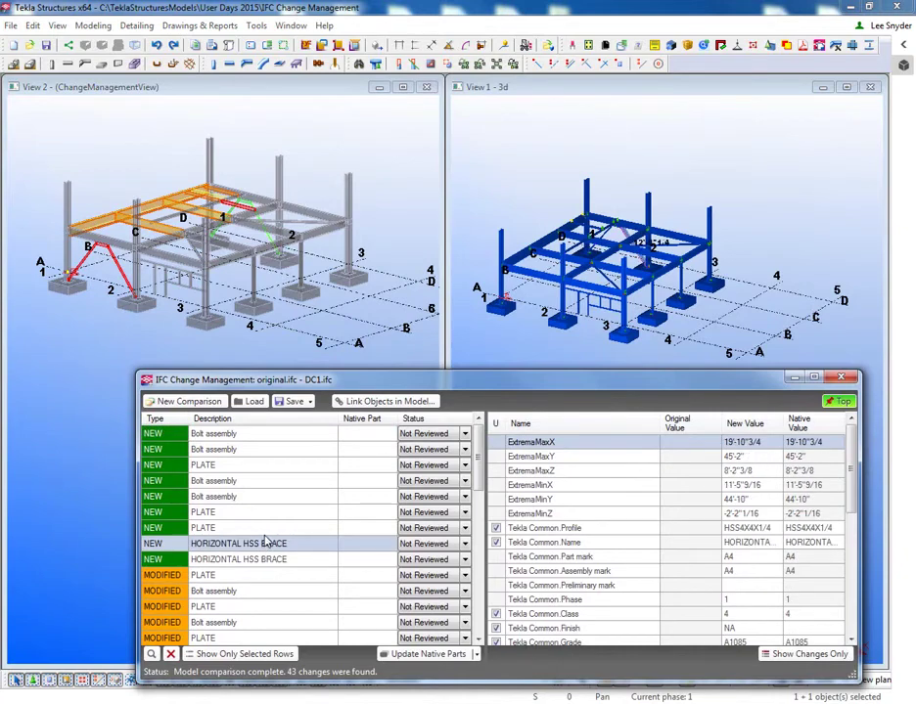
pyautogui.click(259, 560)
pyautogui.click(231, 576)
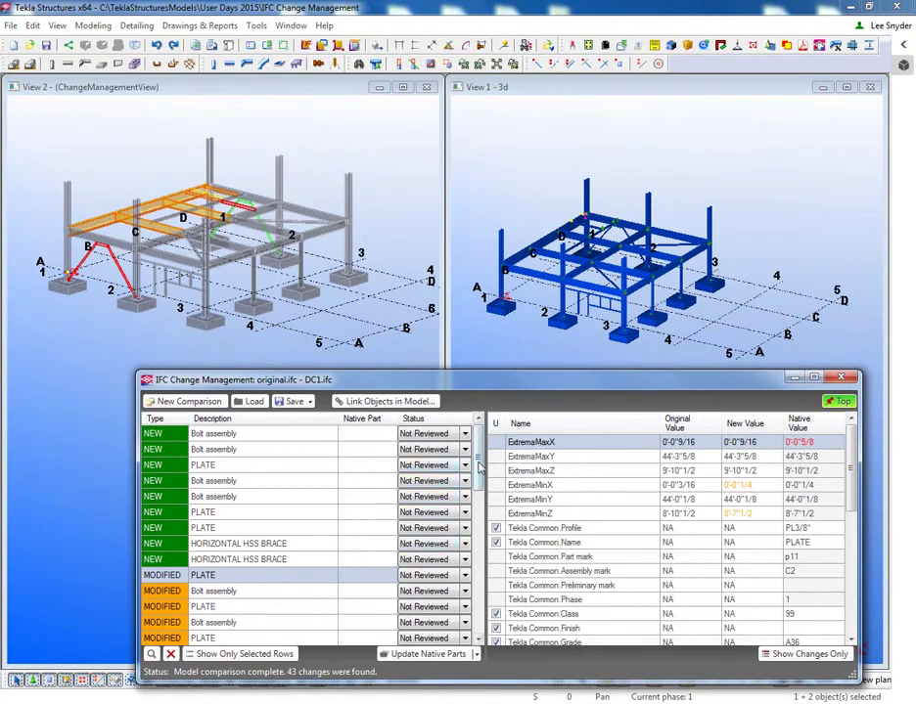
# Select the modified B1 beam along grid line 1 in the change list and show only its changed properties.
pyautogui.scroll(-2, 479, 499)
pyautogui.moveTo(479, 499); pyautogui.dragTo(479, 614)
pyautogui.scroll(1, 480, 613)
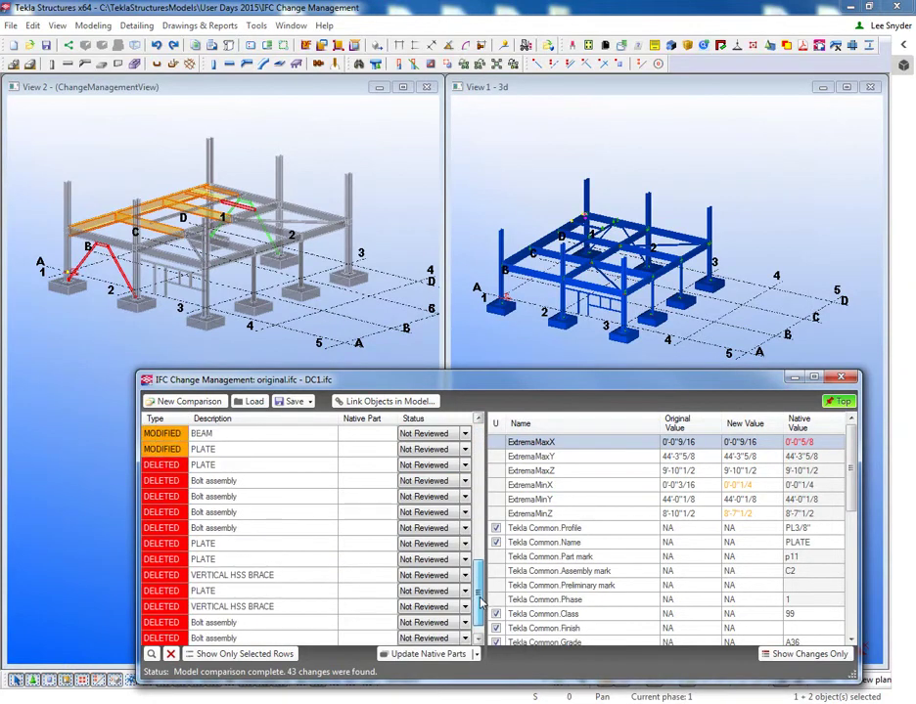
pyautogui.scroll(-1, 481, 614)
pyautogui.scroll(5, 354, 446)
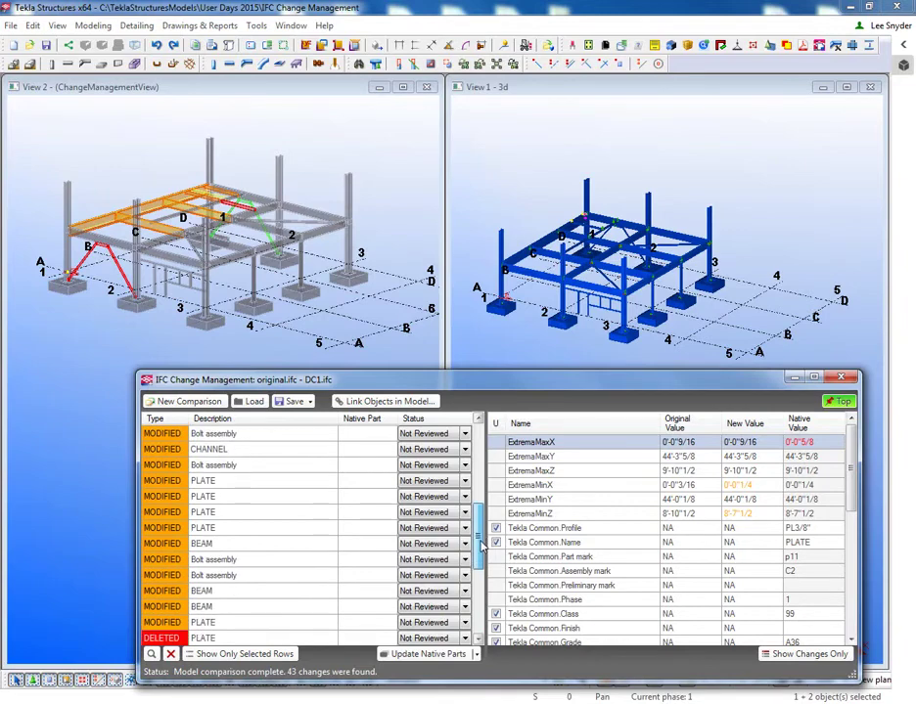
pyautogui.click(197, 595)
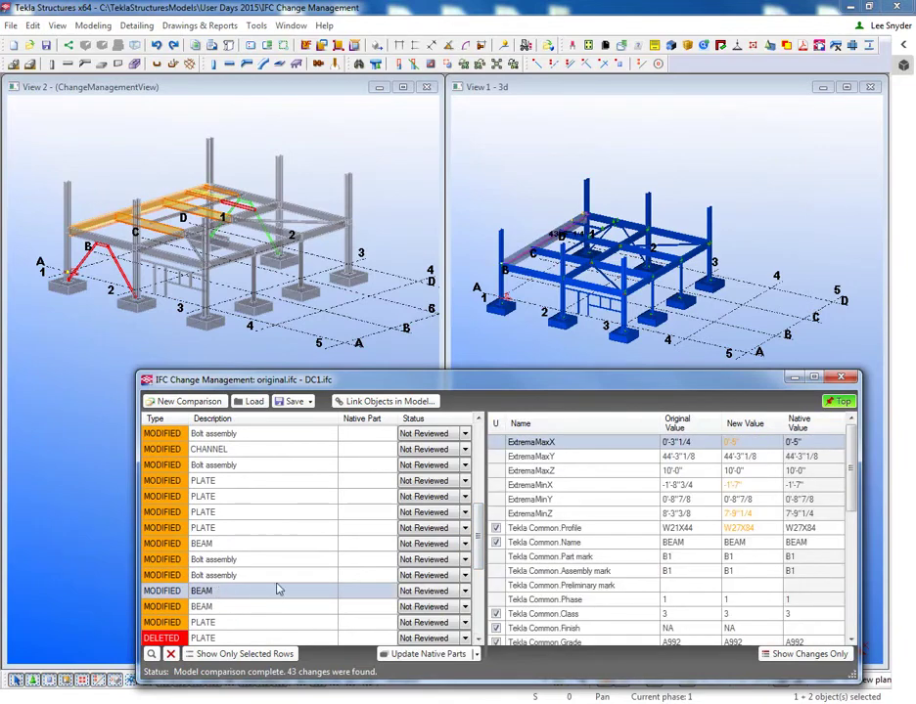
pyautogui.moveTo(591, 387); pyautogui.dragTo(586, 357)
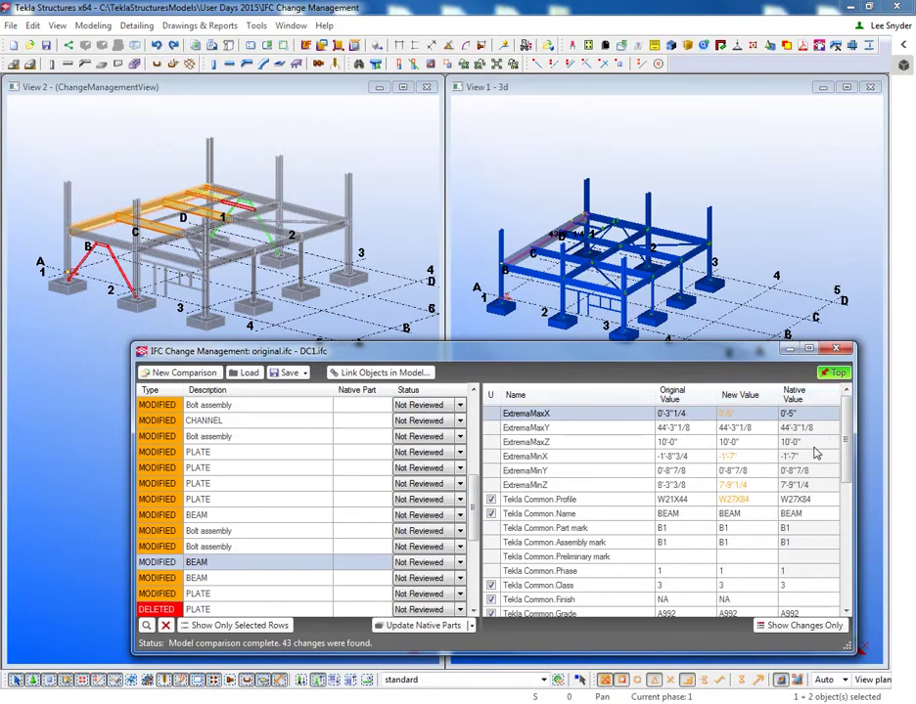
pyautogui.click(792, 630)
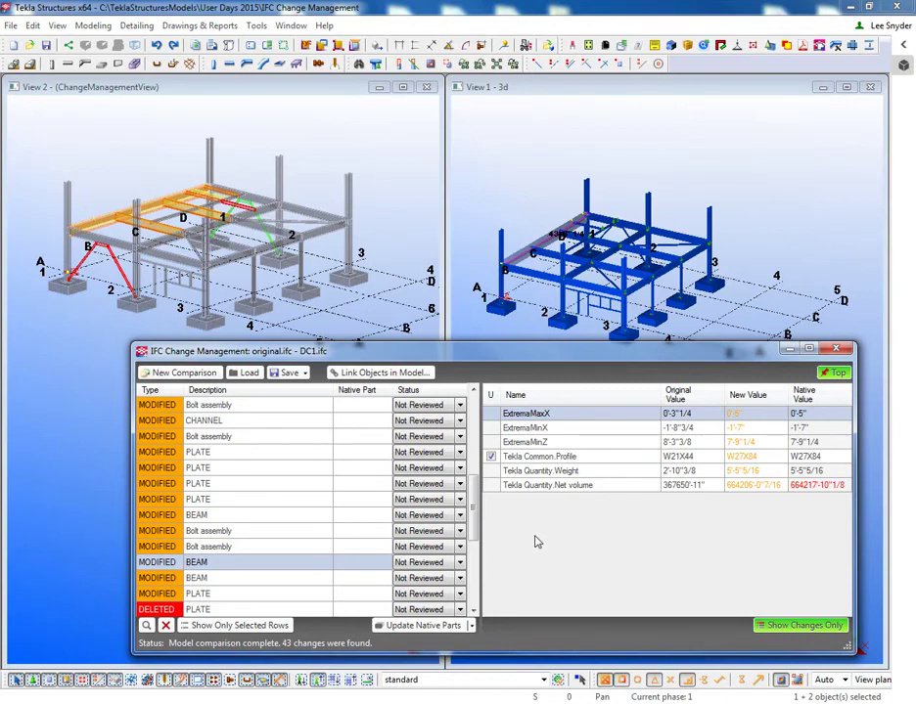
# Export all changes to the Excel file IFC_ChangeReport.xls in the model folder, accepting the compatibility warning.
pyautogui.click(291, 373)
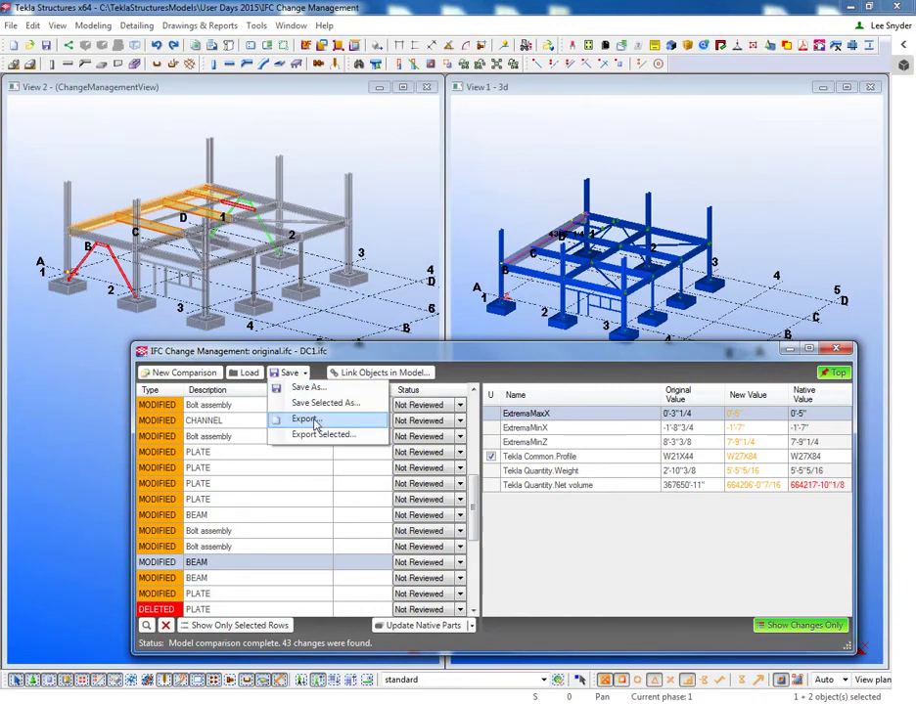
pyautogui.click(313, 420)
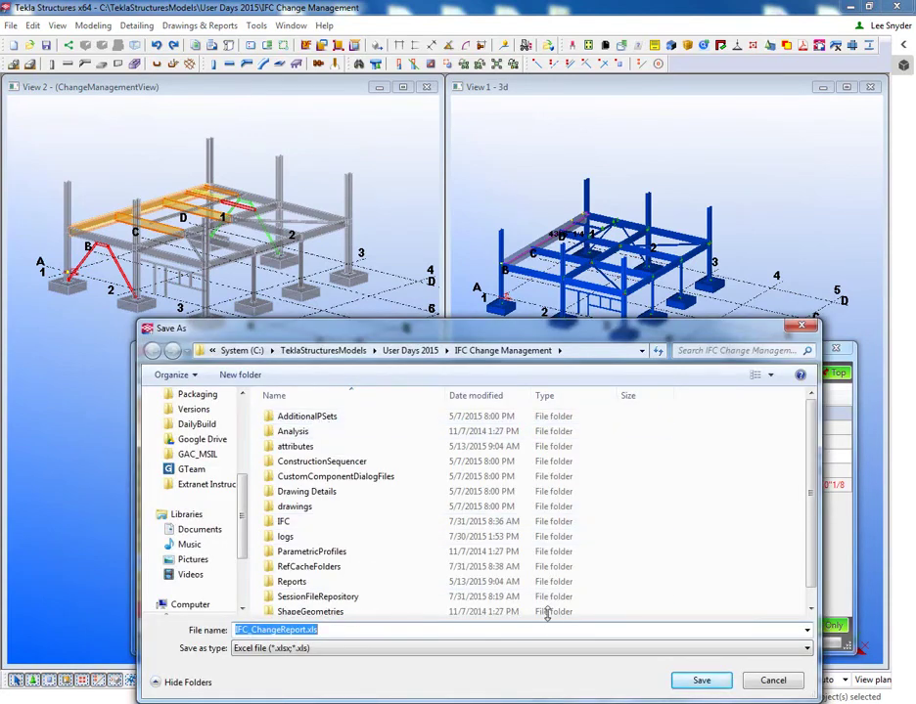
pyautogui.click(704, 680)
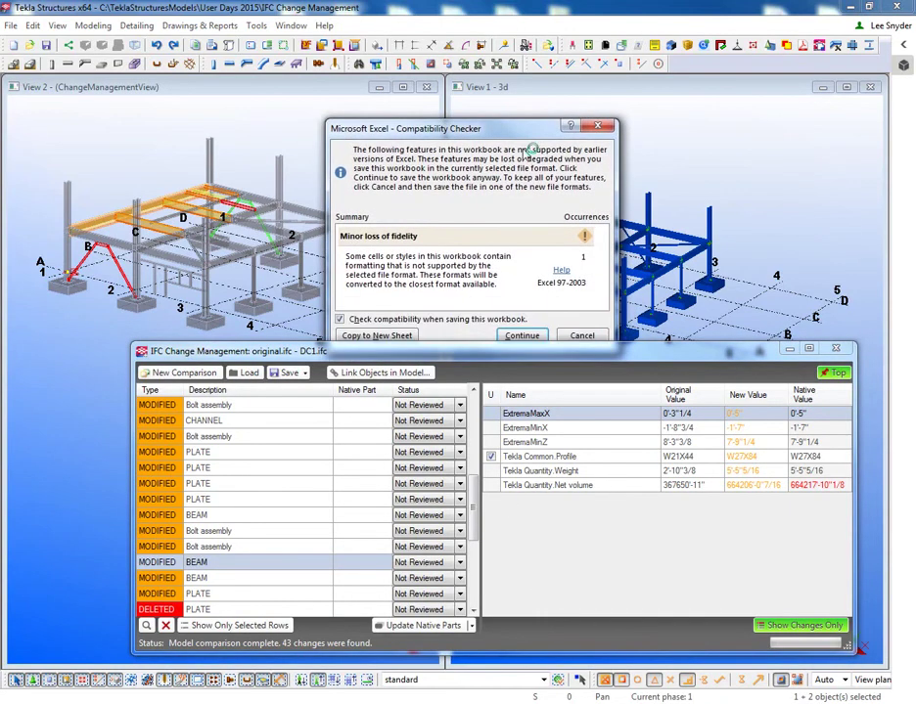
pyautogui.click(503, 507)
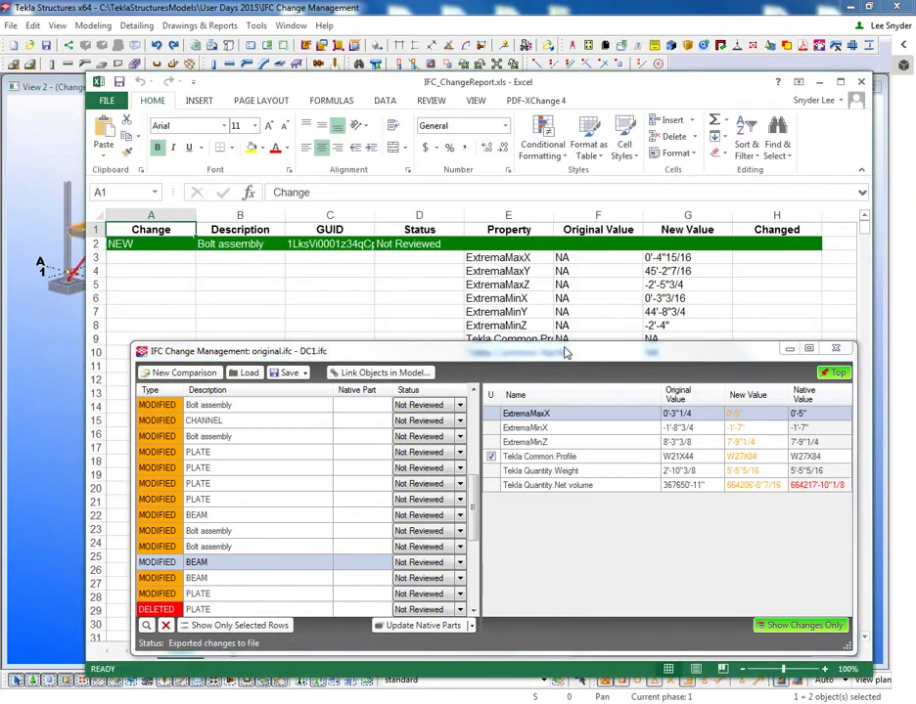
# Minimize the change list window and examine the new and modified objects with their property values in the Excel change report.
pyautogui.click(790, 348)
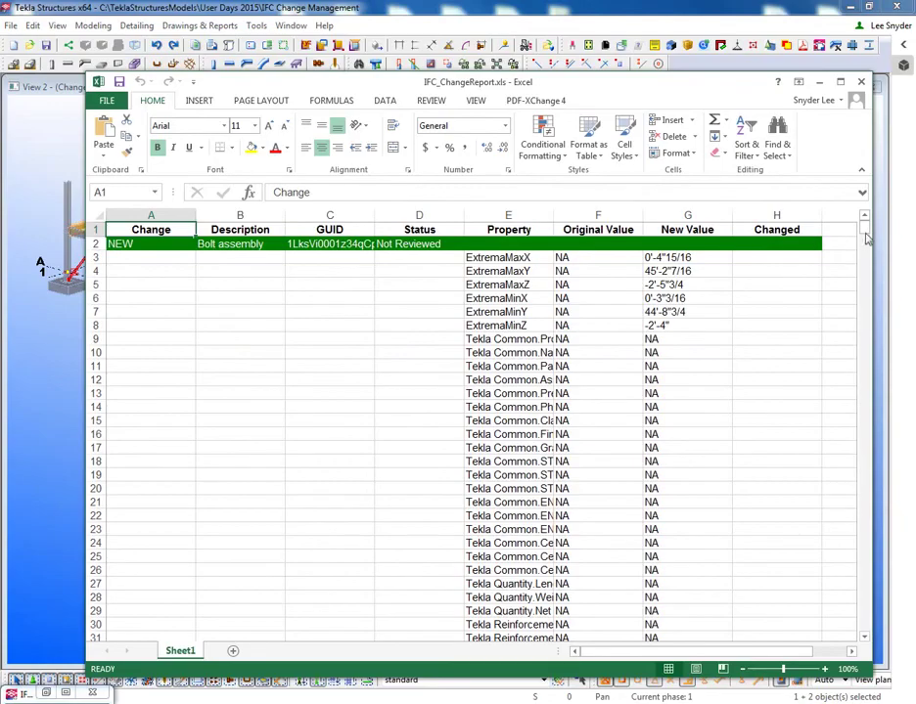
pyautogui.moveTo(865, 238); pyautogui.dragTo(877, 377)
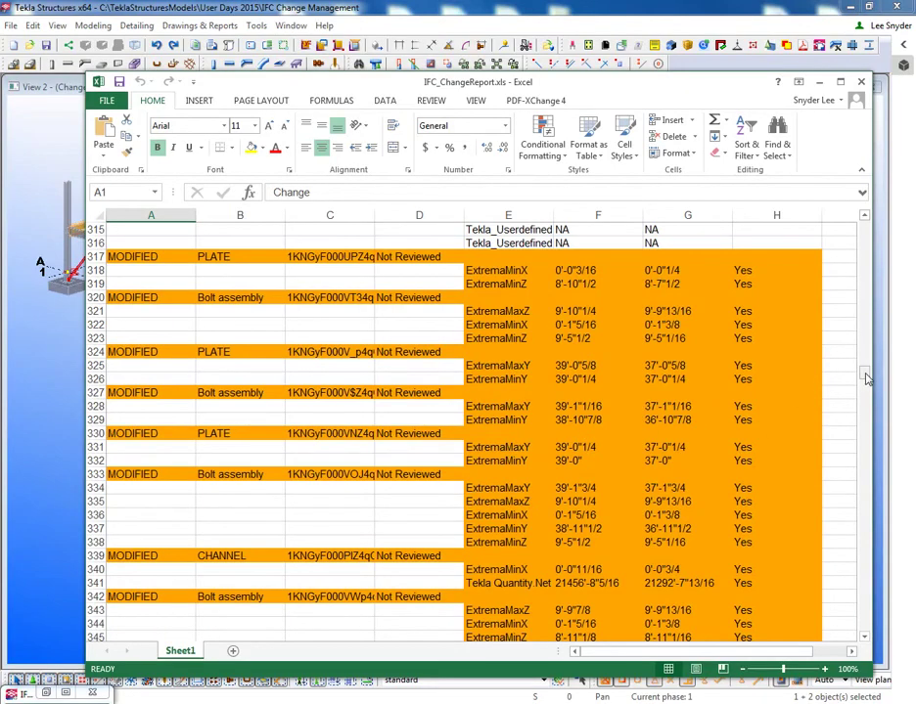
pyautogui.moveTo(867, 380); pyautogui.dragTo(862, 229)
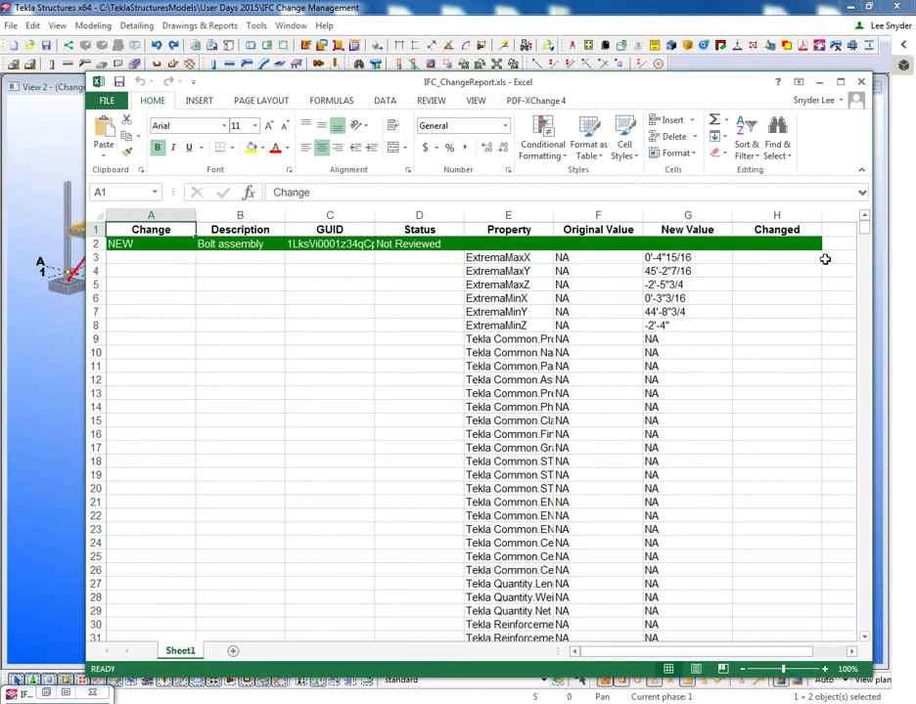
pyautogui.moveTo(864, 228); pyautogui.dragTo(867, 384)
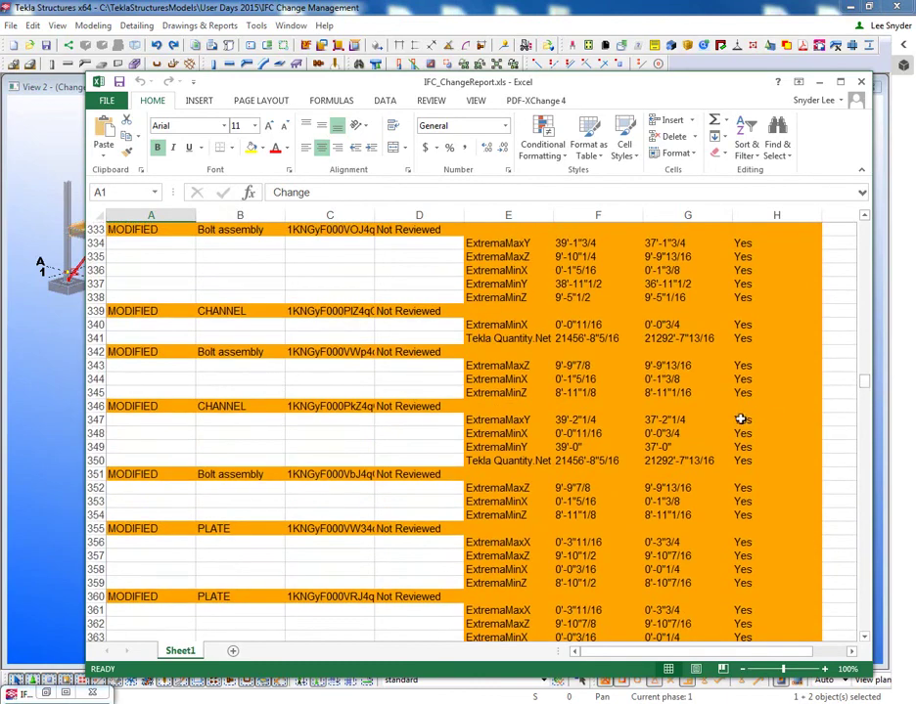